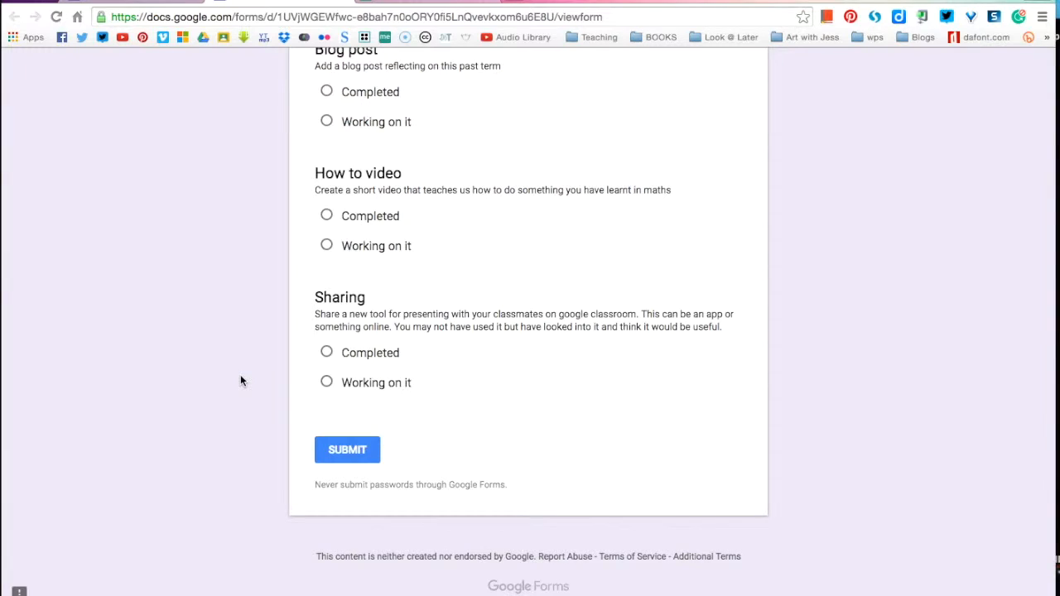
Step: Switch to the Test Challenges editor and scroll through its challenge questions and back up
scroll(214, 307, "up", 6)
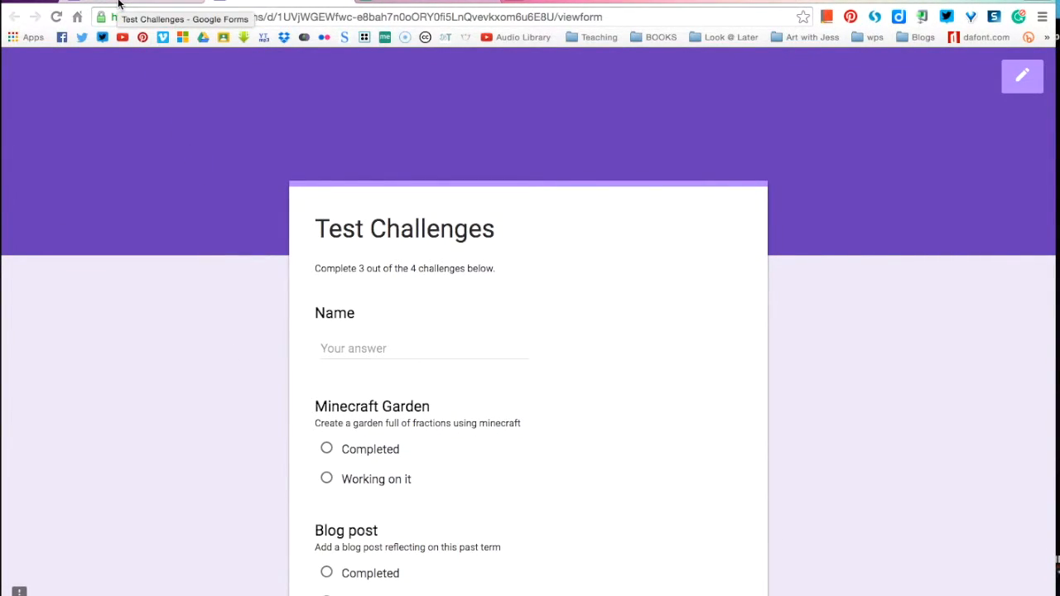
left_click(118, 4)
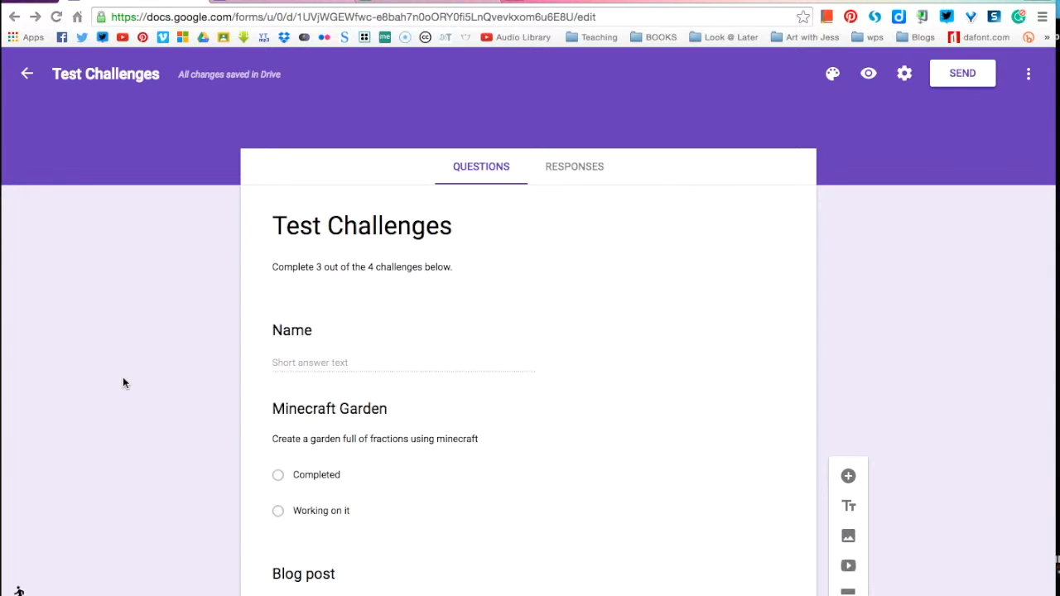
scroll(122, 382, "down", 5)
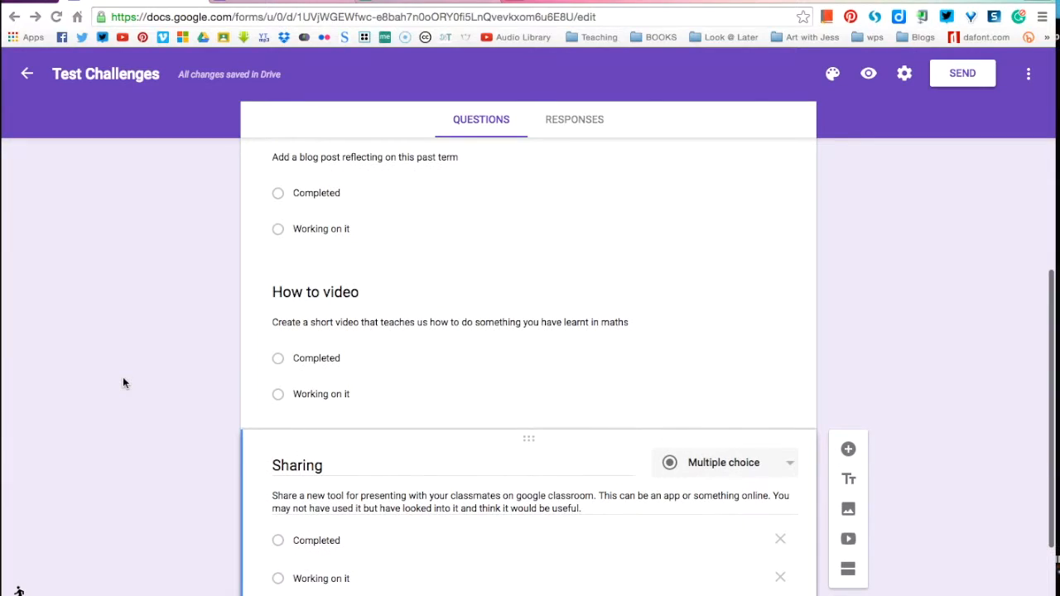
scroll(123, 383, "down", 2)
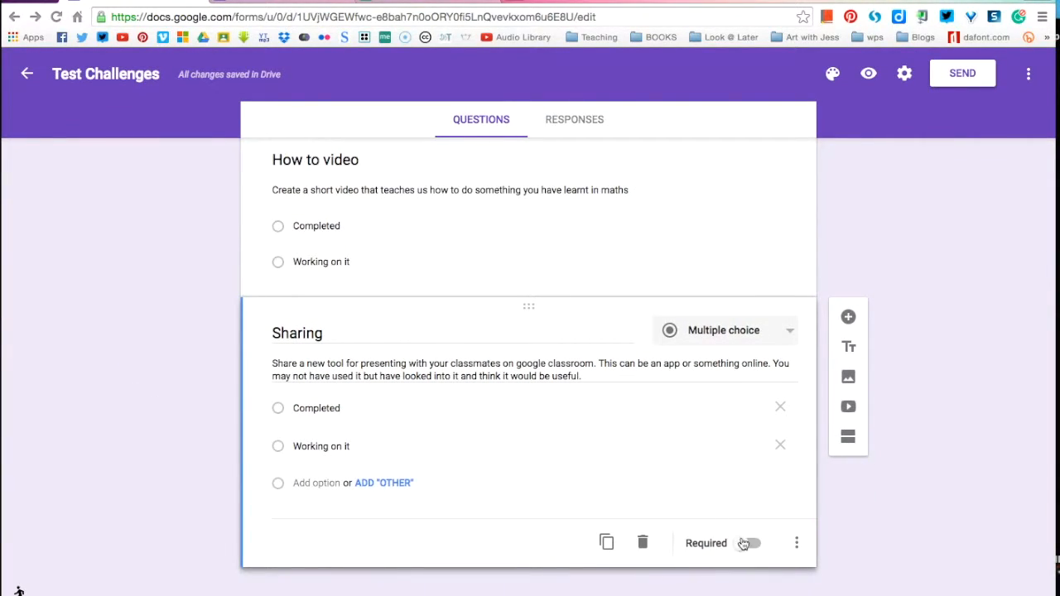
triple_click(703, 192)
scroll(645, 256, "up", 1)
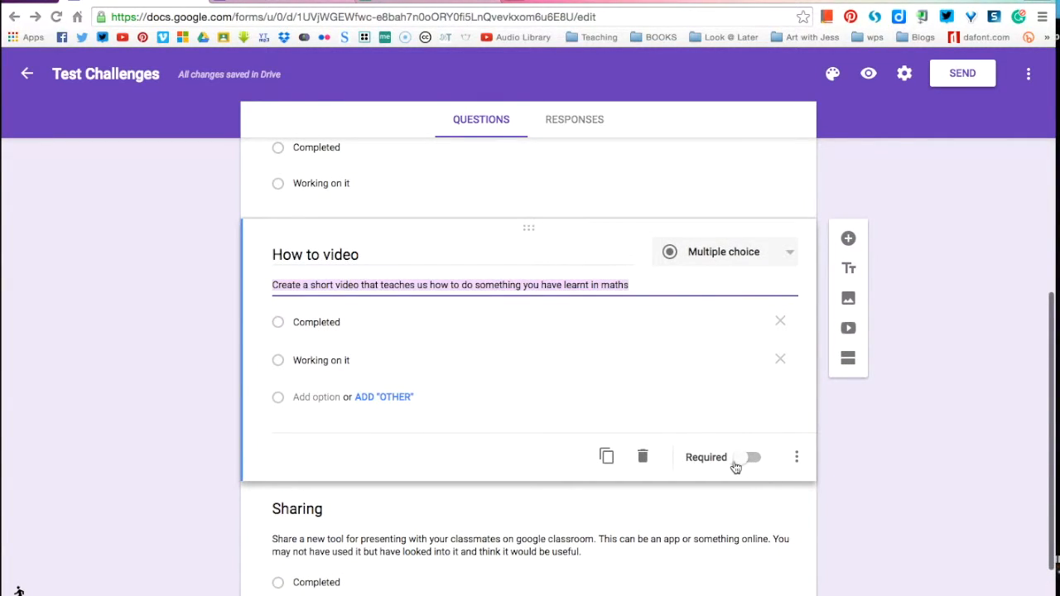
left_click(165, 374)
scroll(165, 378, "up", 1)
scroll(166, 377, "up", 5)
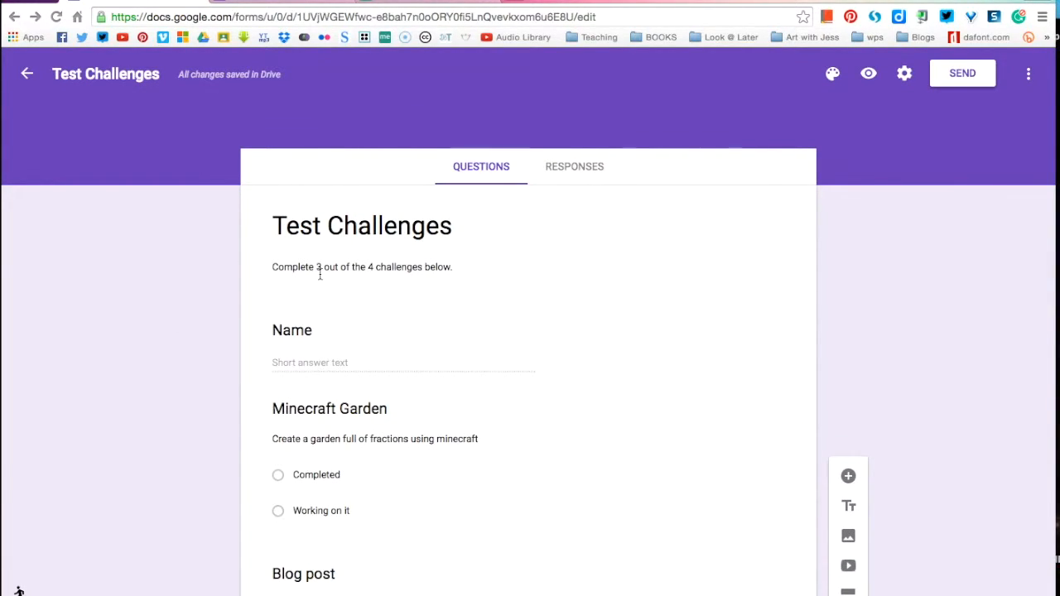
Step: Turn on the Required toggle for the Name short-answer question
left_click(530, 478)
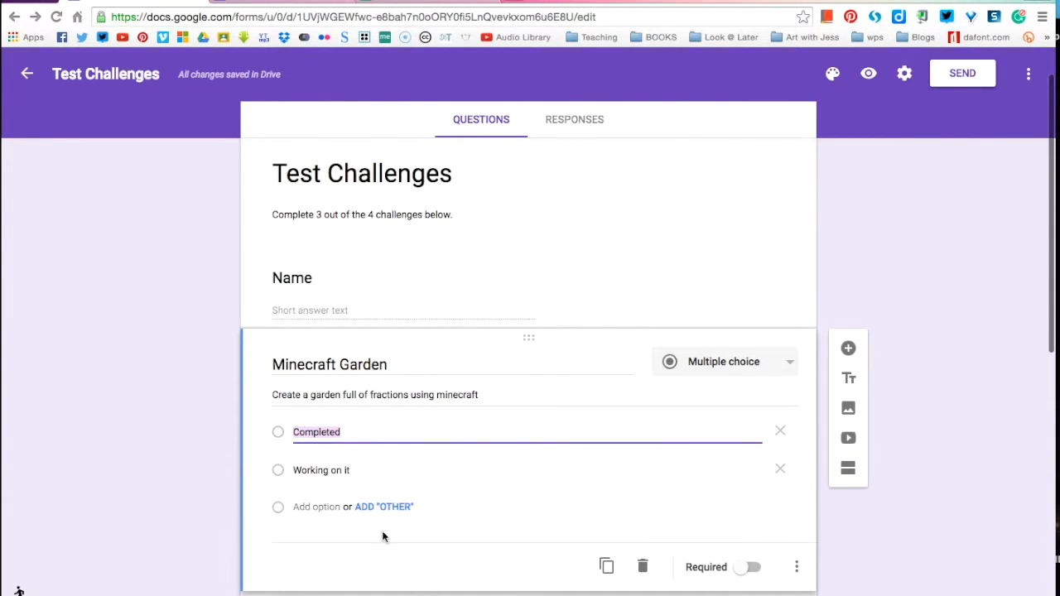
left_click(405, 288)
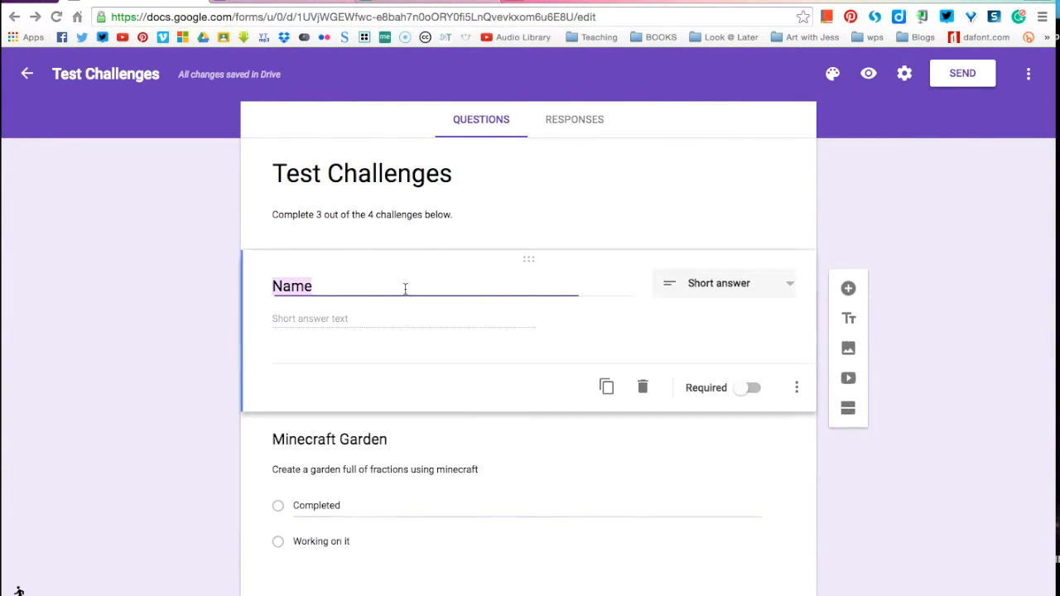
left_click(750, 393)
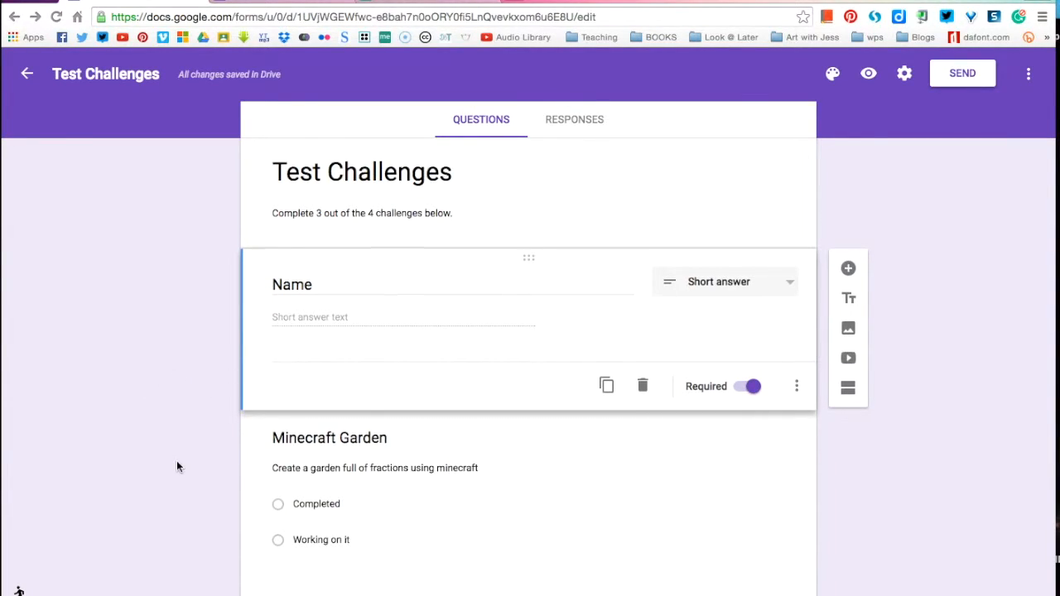
scroll(177, 461, "down", 2)
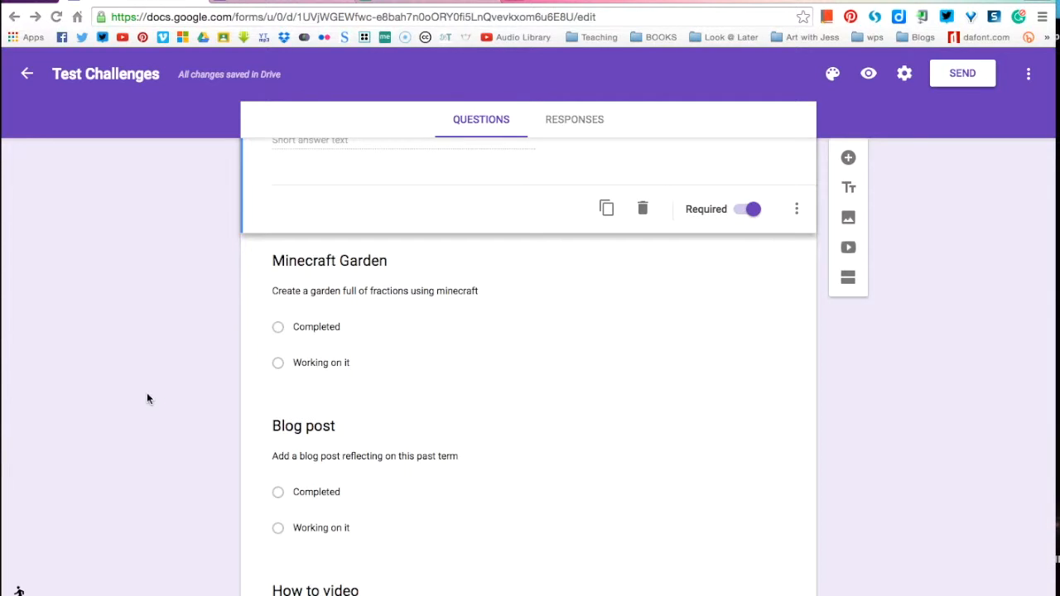
scroll(148, 400, "up", 3)
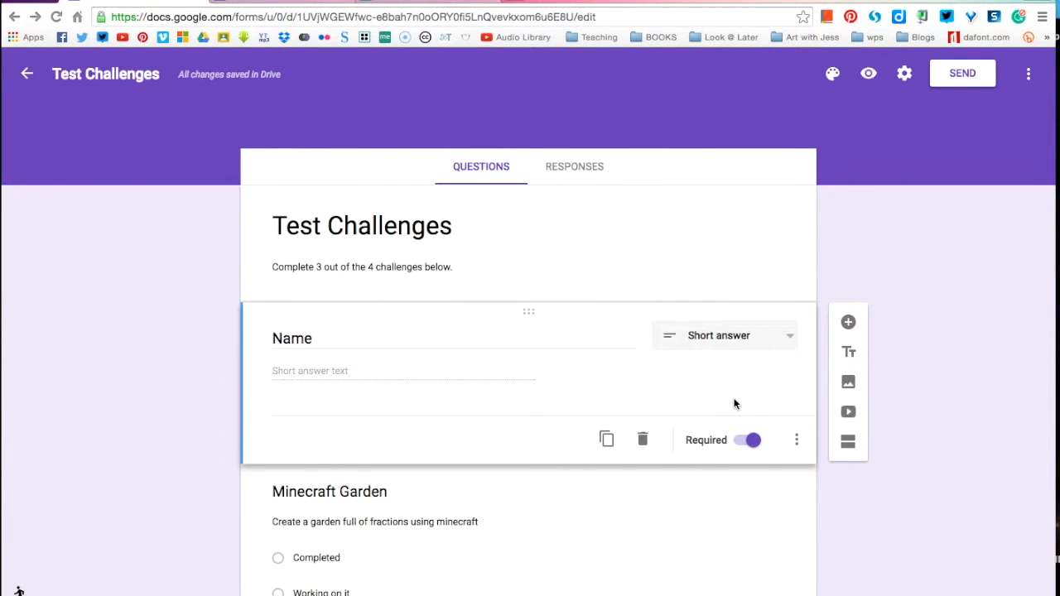
Step: Preview the live form to confirm Name shows the * Required marker, then return to the editor
left_click(869, 75)
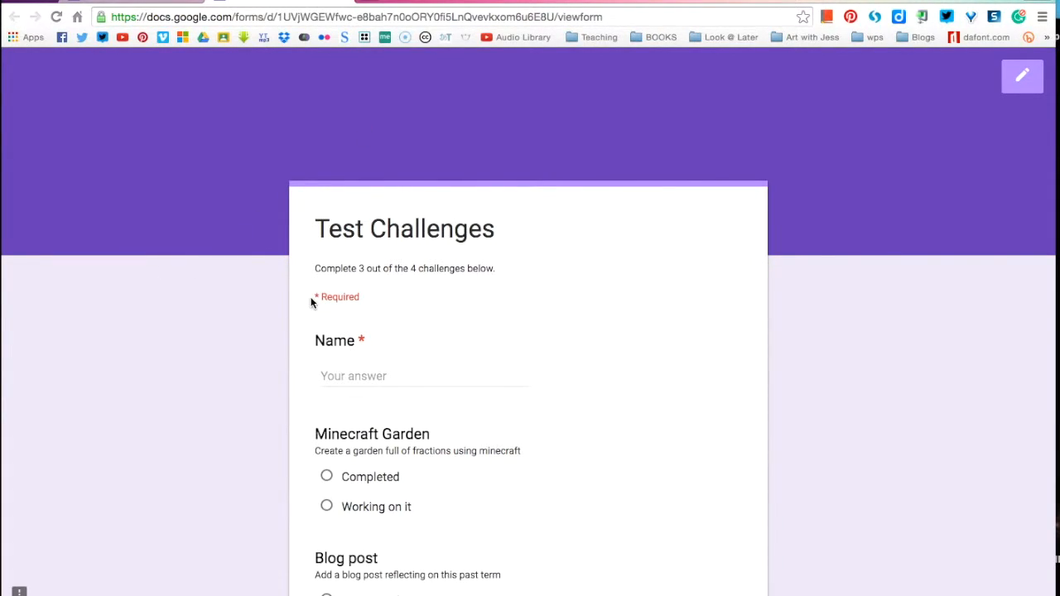
left_click_drag(315, 297, 361, 298)
left_click(233, 358)
scroll(233, 358, "down", 5)
scroll(234, 358, "up", 5)
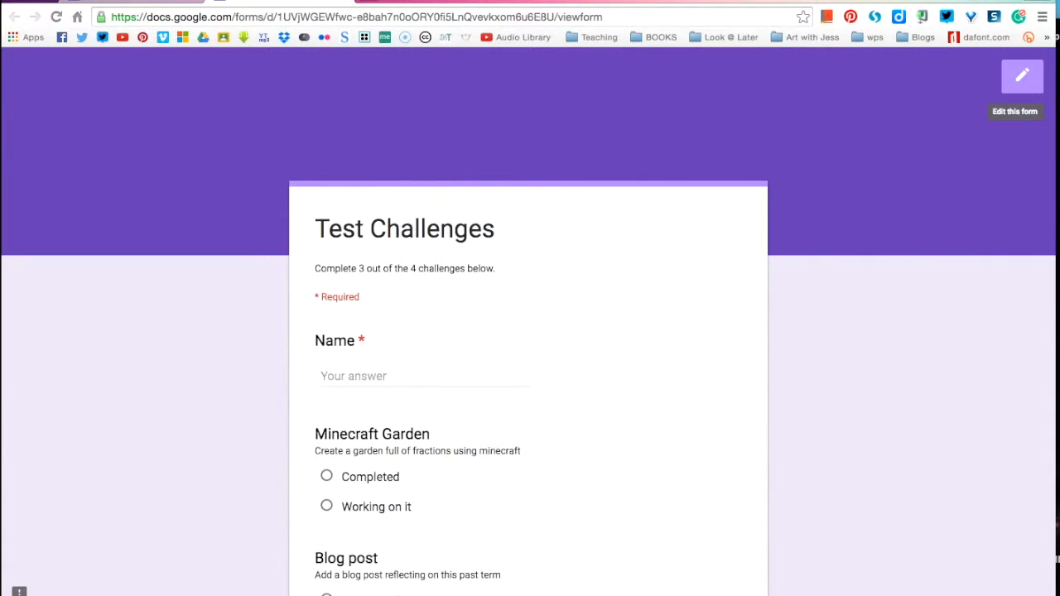
left_click(342, 3)
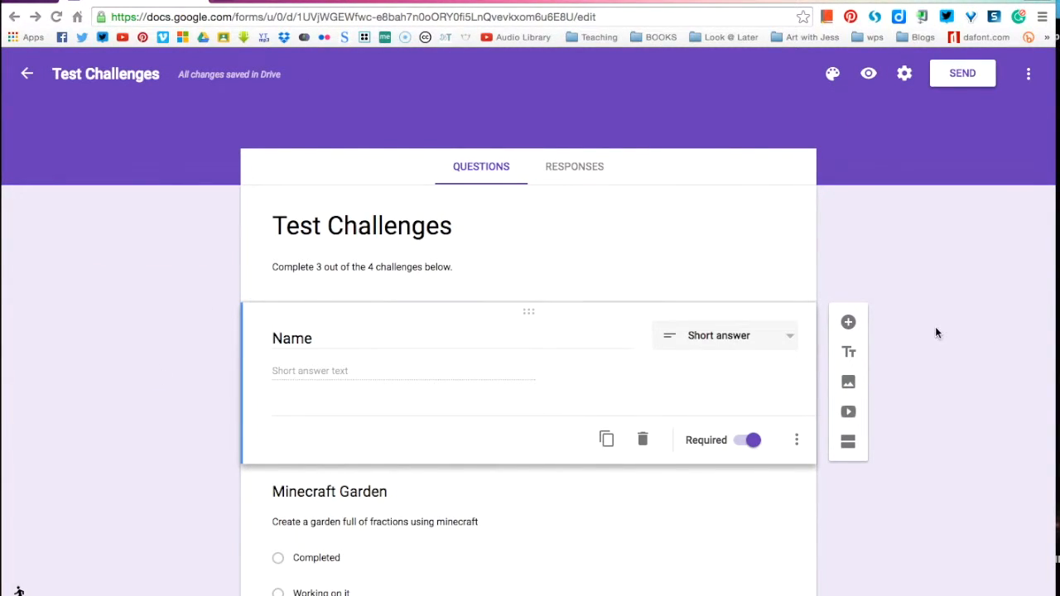
Step: Get the shortened goo.gl/forms/P5DzFAcG9P link from the Send dialog's Link tab and open a new tab
left_click(957, 75)
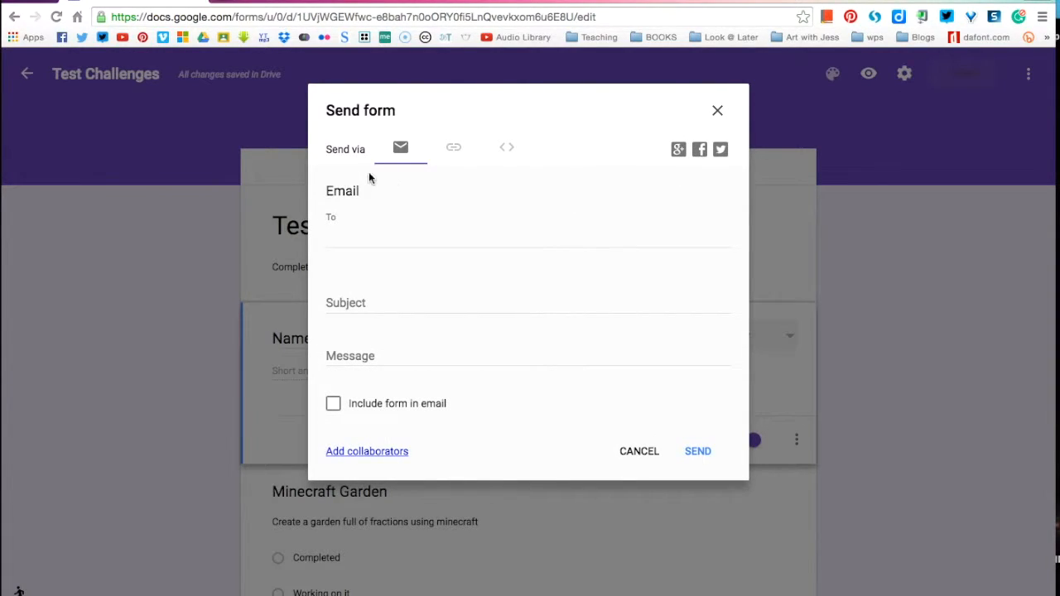
left_click(453, 148)
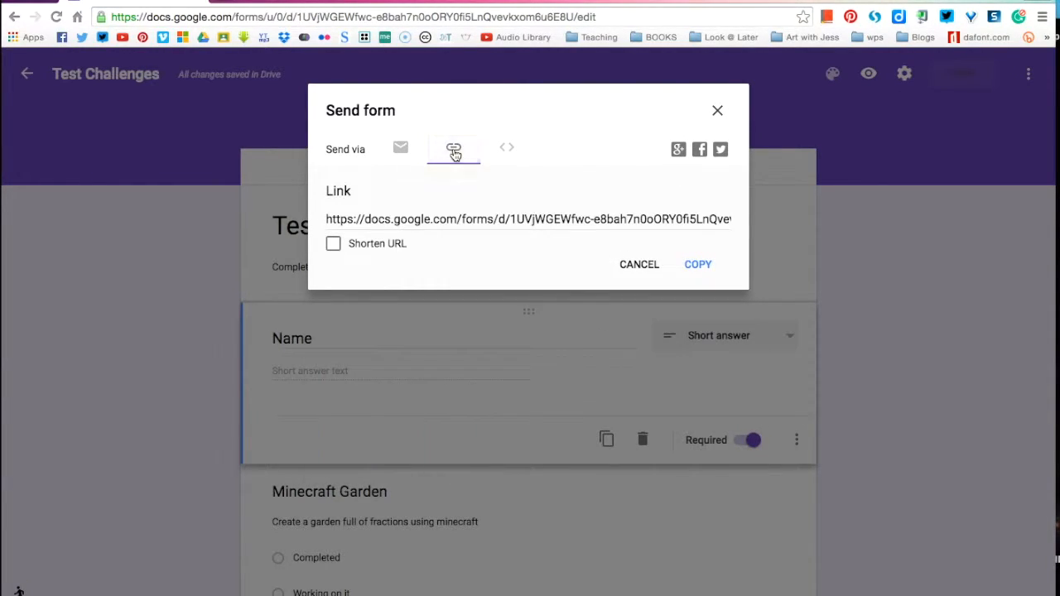
left_click(333, 244)
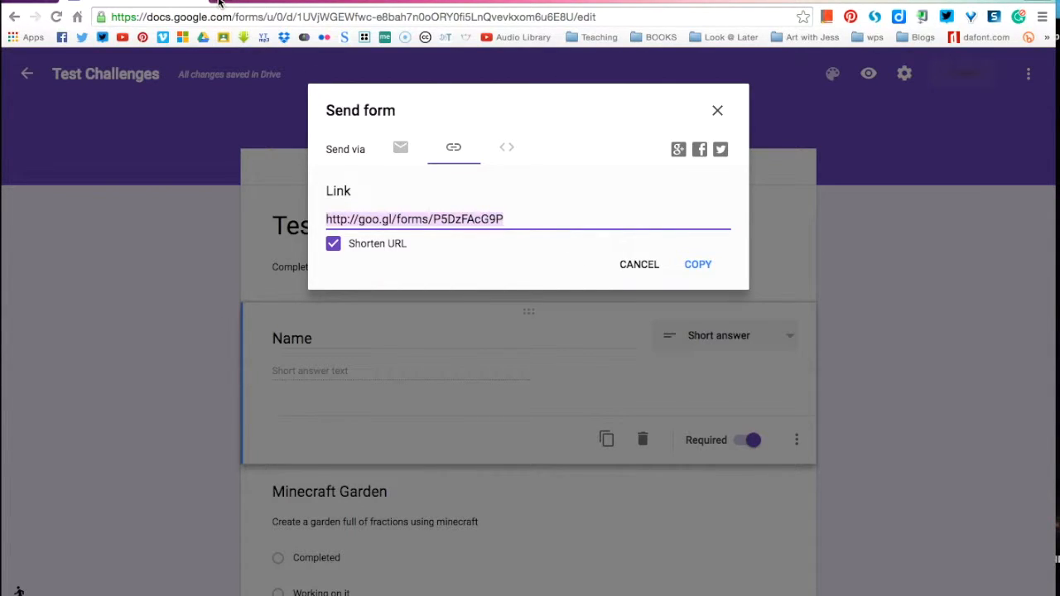
left_click(219, 5)
Step: Load the form link, shorten the page to goo.gl/VLvWZA, and open that link in a new tab
type("http://goo.gl/forms/P5DzFAcG9P")
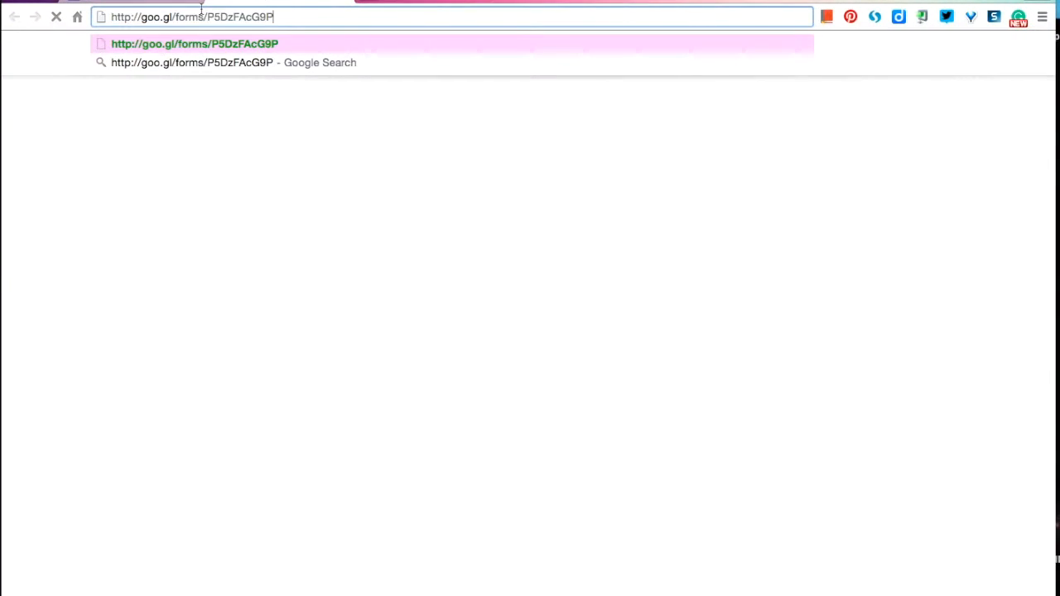
key("Return")
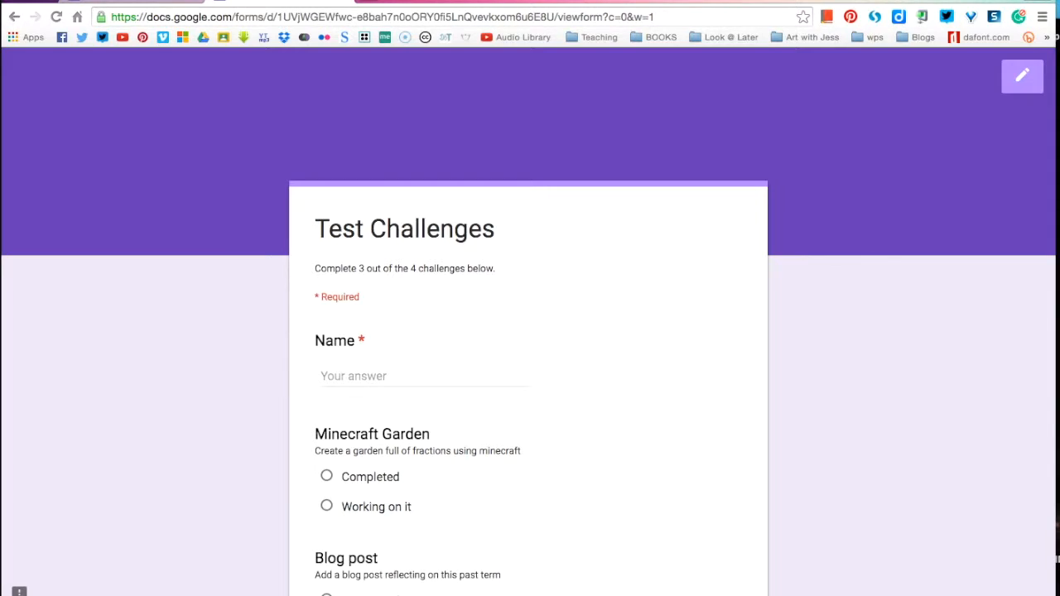
left_click(923, 16)
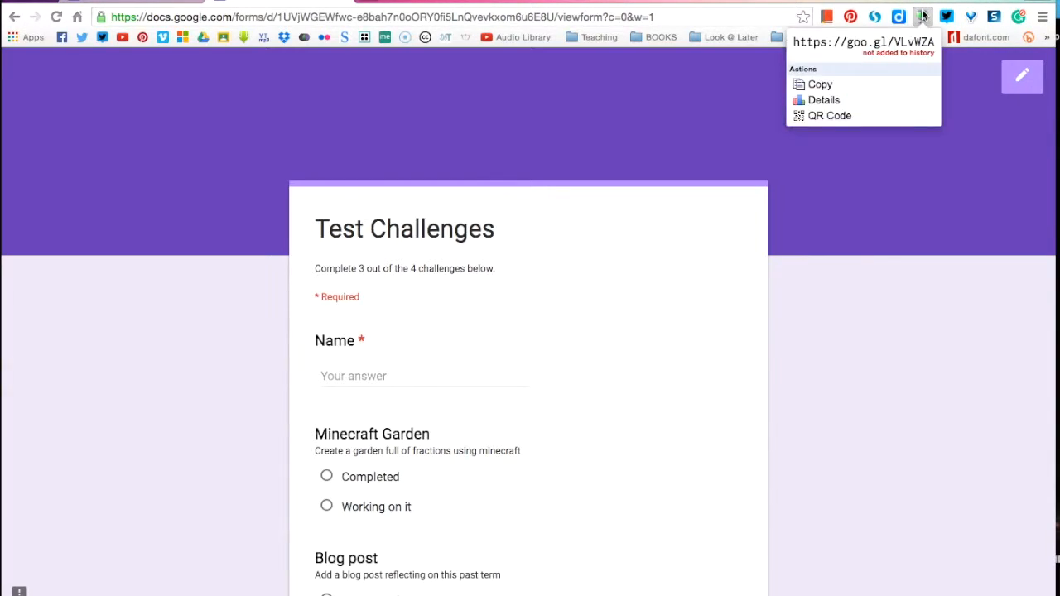
left_click_drag(848, 41, 934, 43)
key("ctrl+c")
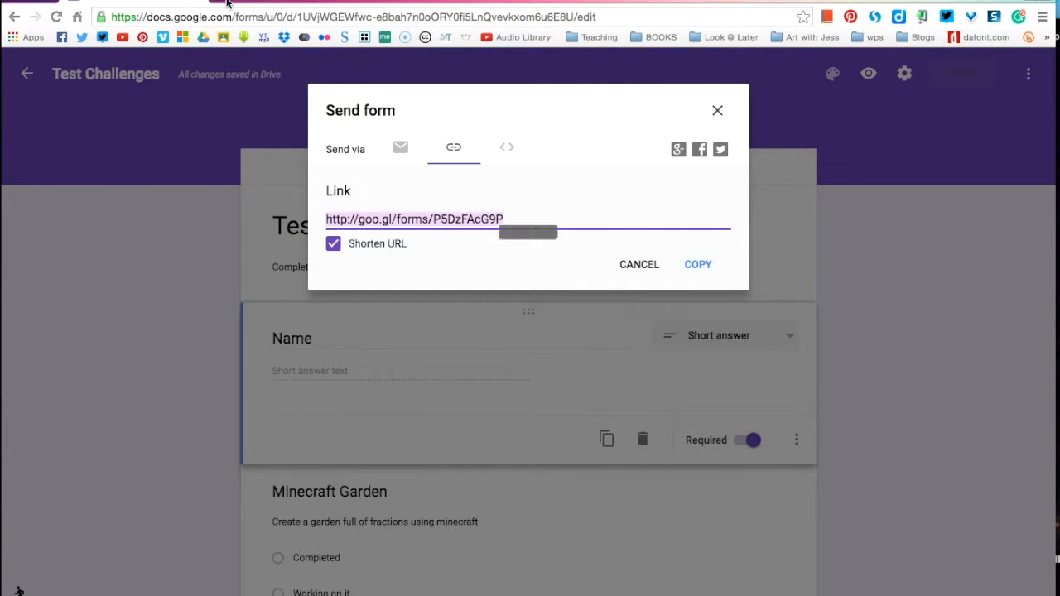
left_click(227, 2)
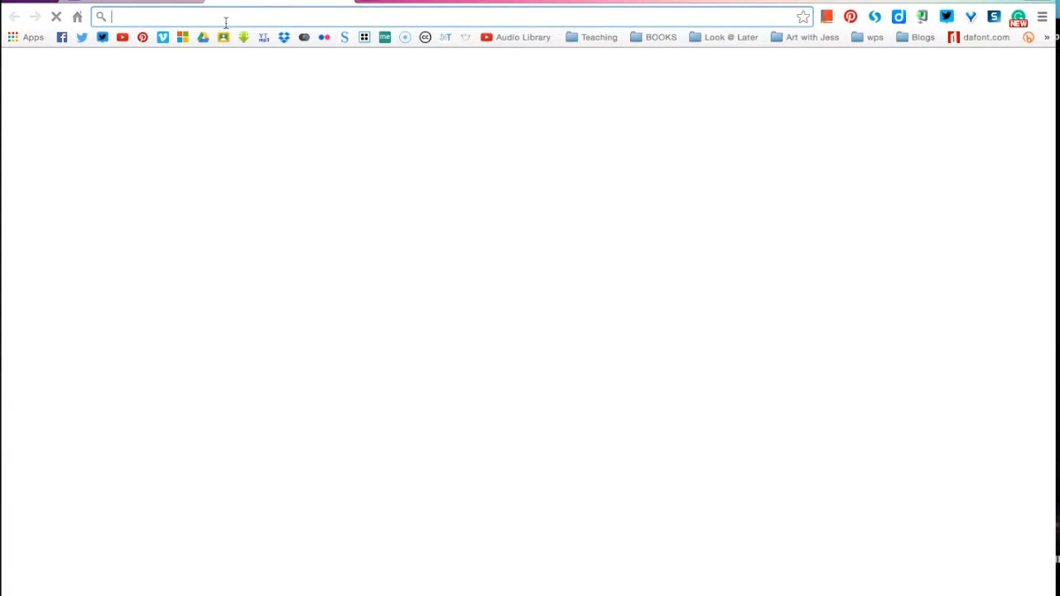
key("ctrl+v")
key("Return")
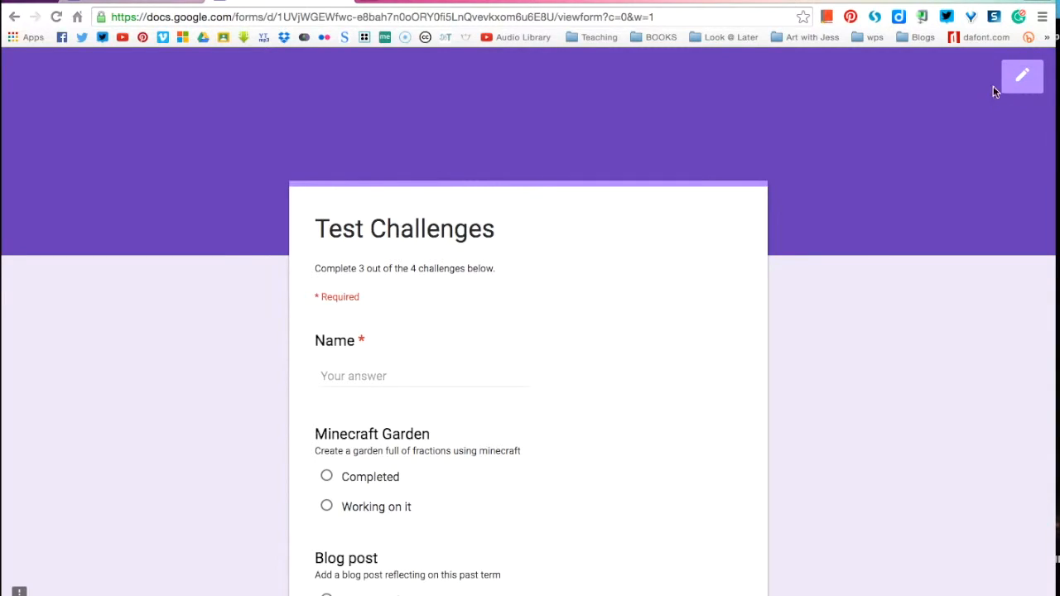
Step: Enter the respondent's full name in the Name field
scroll(896, 280, "down", 2)
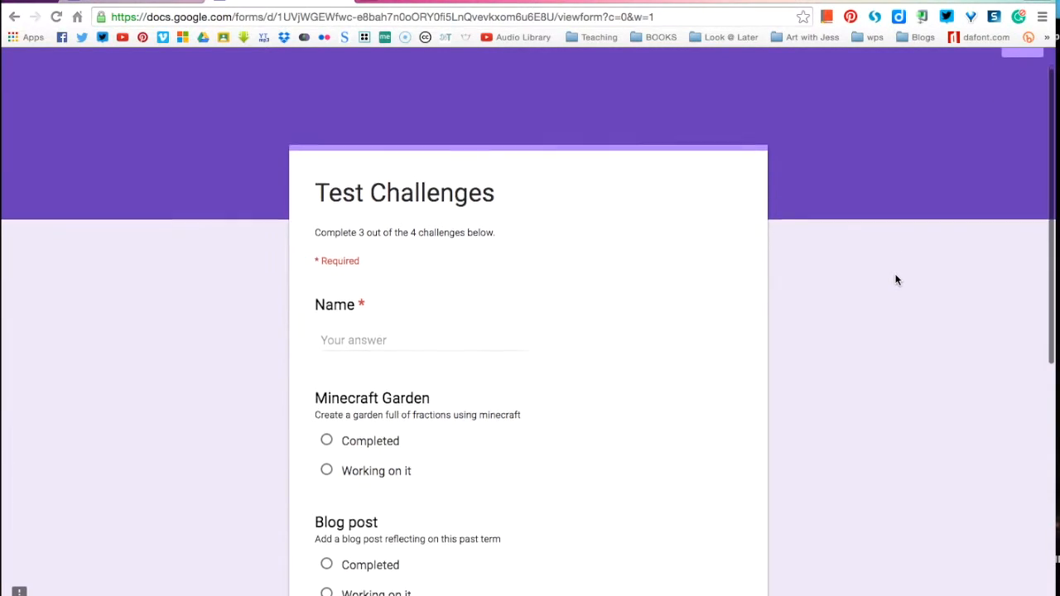
left_click(350, 312)
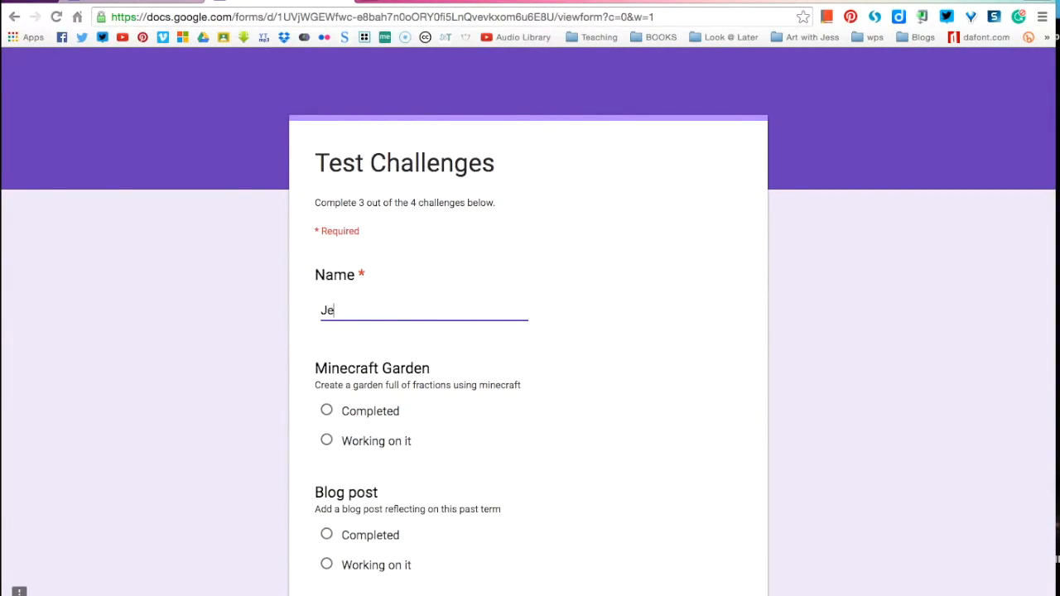
left_click(208, 379)
Step: Mark Minecraft Garden, How to video and Sharing as Completed and submit the response
scroll(208, 379, "down", 2)
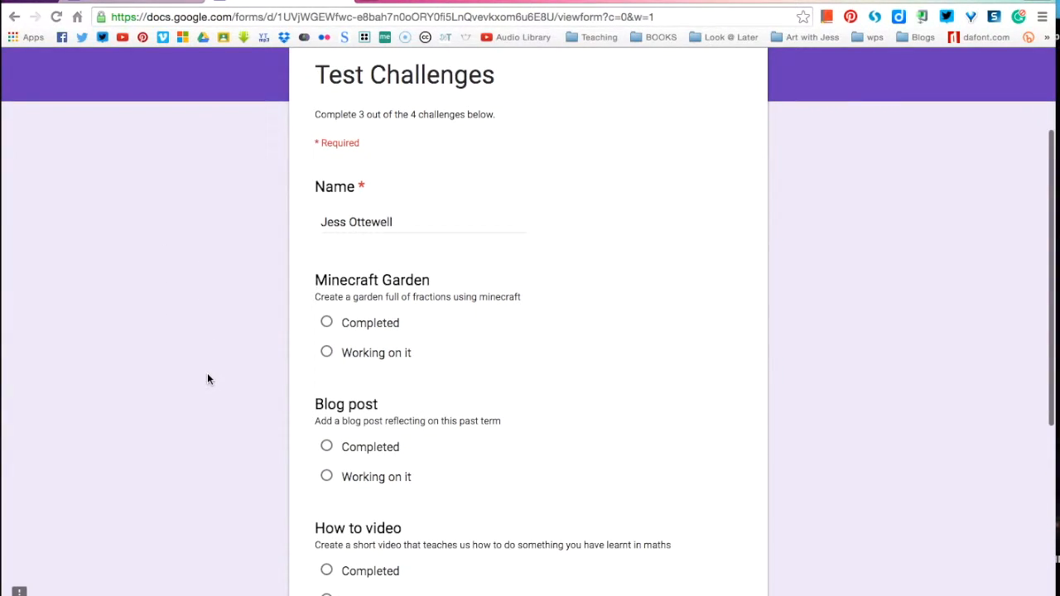
left_click(327, 323)
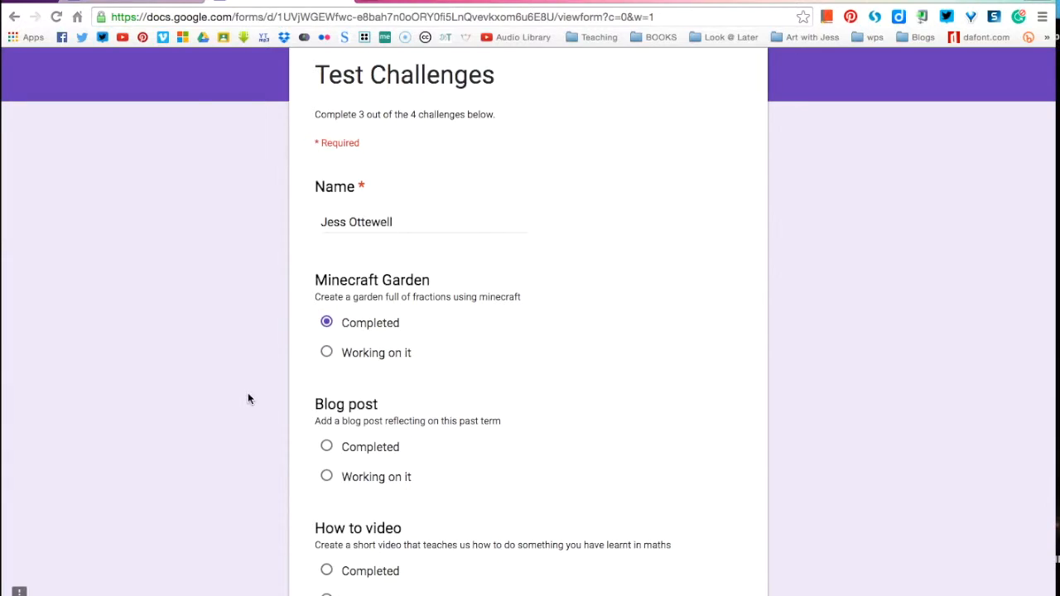
scroll(248, 396, "down", 5)
left_click(327, 346)
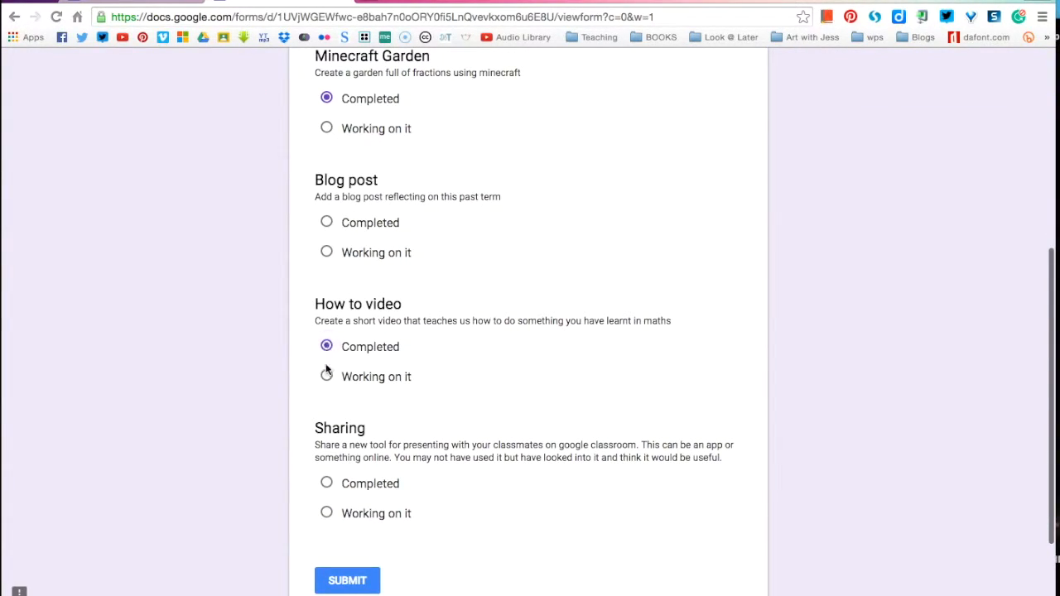
left_click(326, 486)
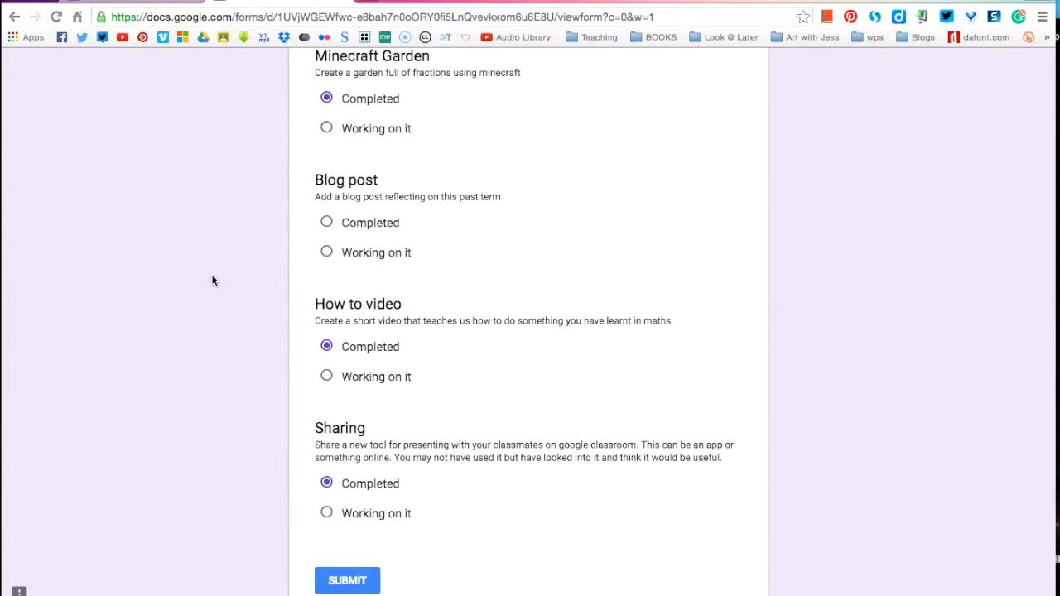
scroll(213, 279, "down", 1)
left_click(364, 559)
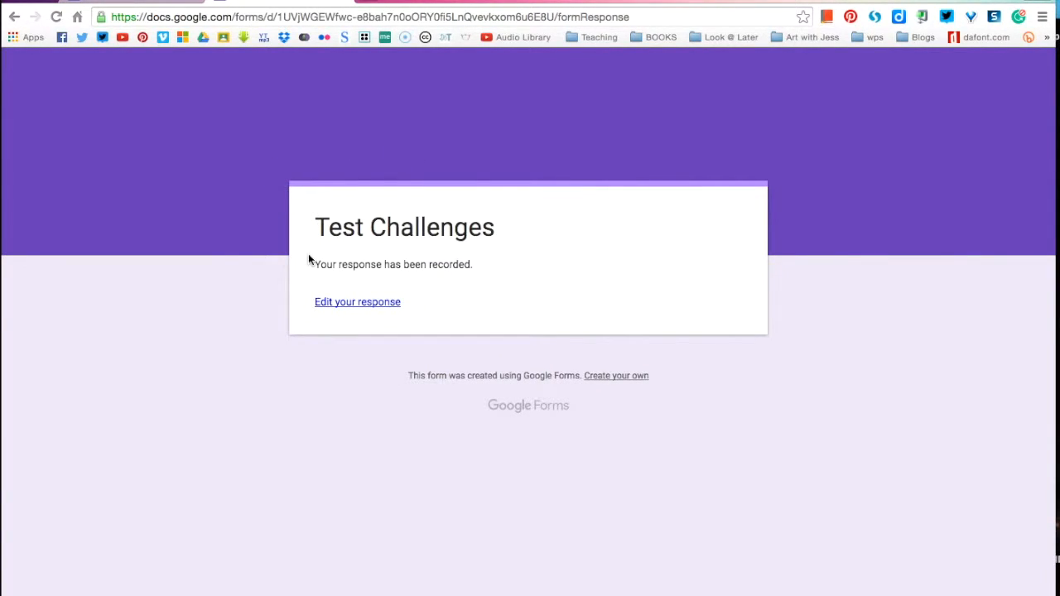
Step: Reopen the response through 'Edit your response' and submit it again without changes
left_click(348, 303)
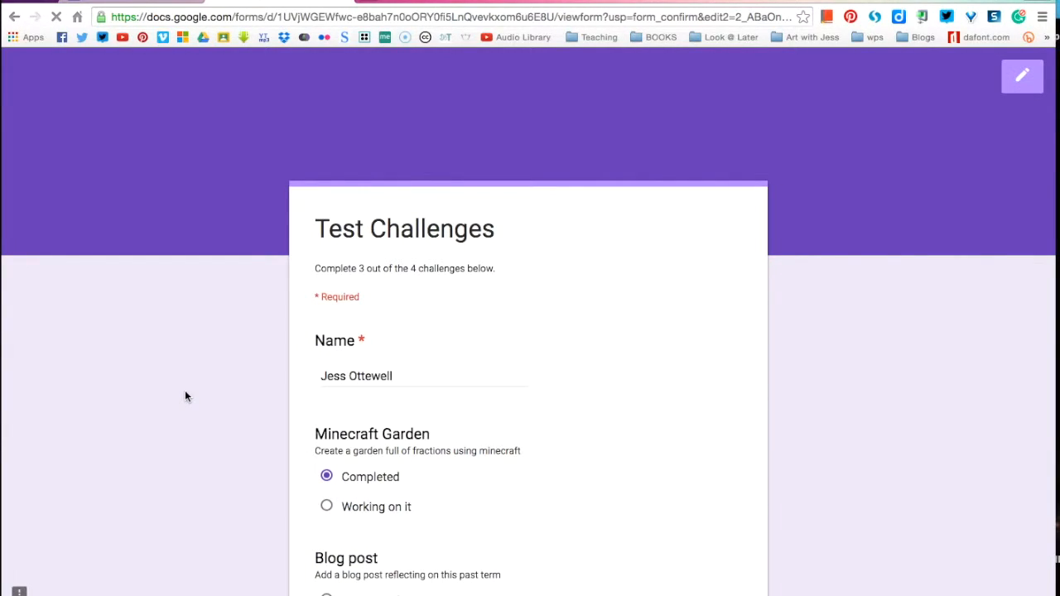
scroll(185, 396, "down", 3)
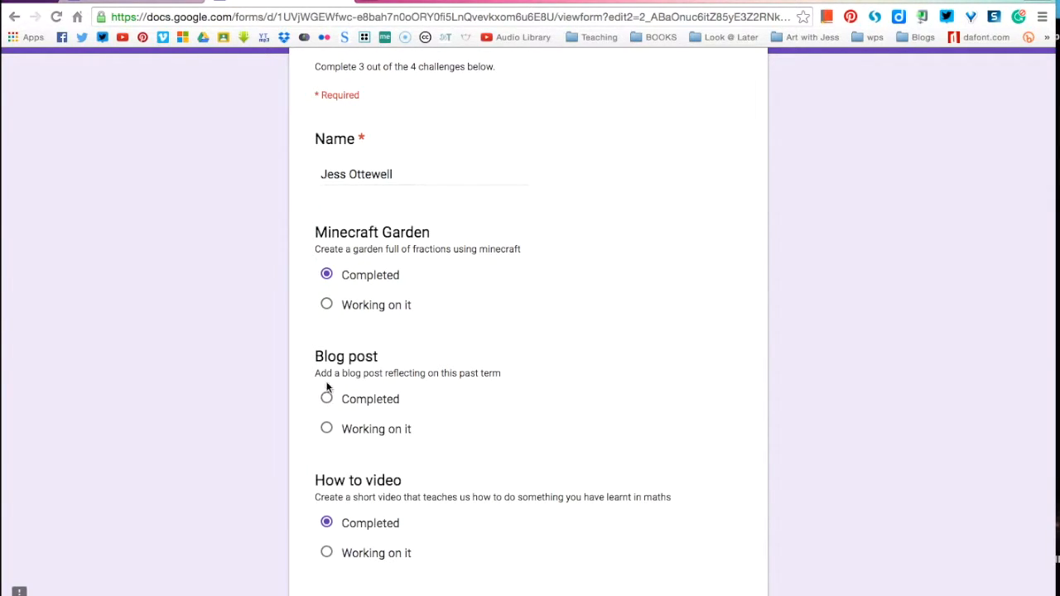
scroll(256, 416, "down", 2)
scroll(254, 406, "down", 3)
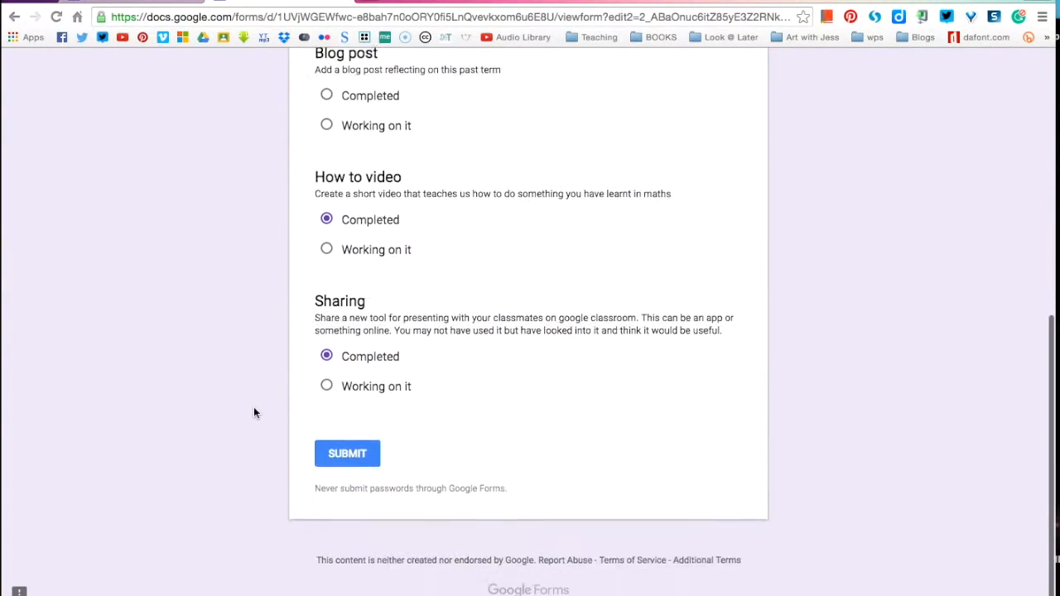
left_click(347, 450)
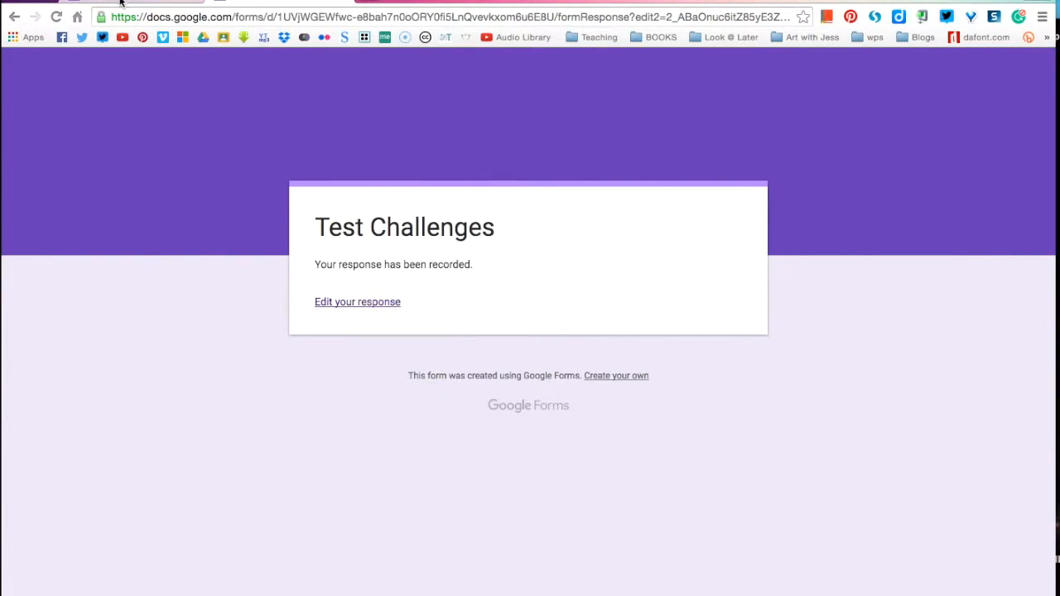
Step: Go back to the Test Challenges editor tab and close the Send form dialog
left_click(121, 2)
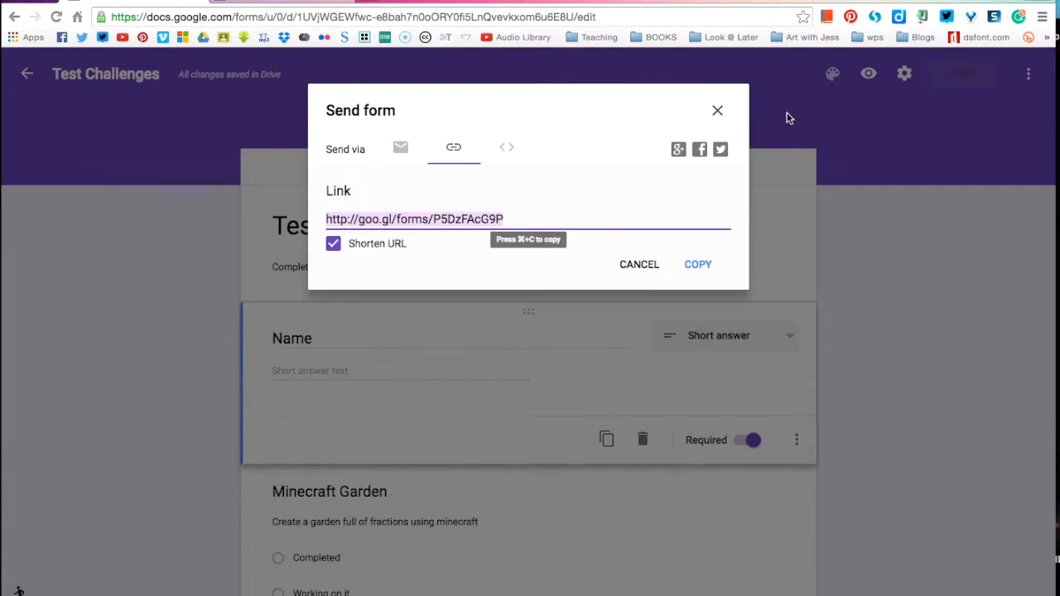
left_click(718, 113)
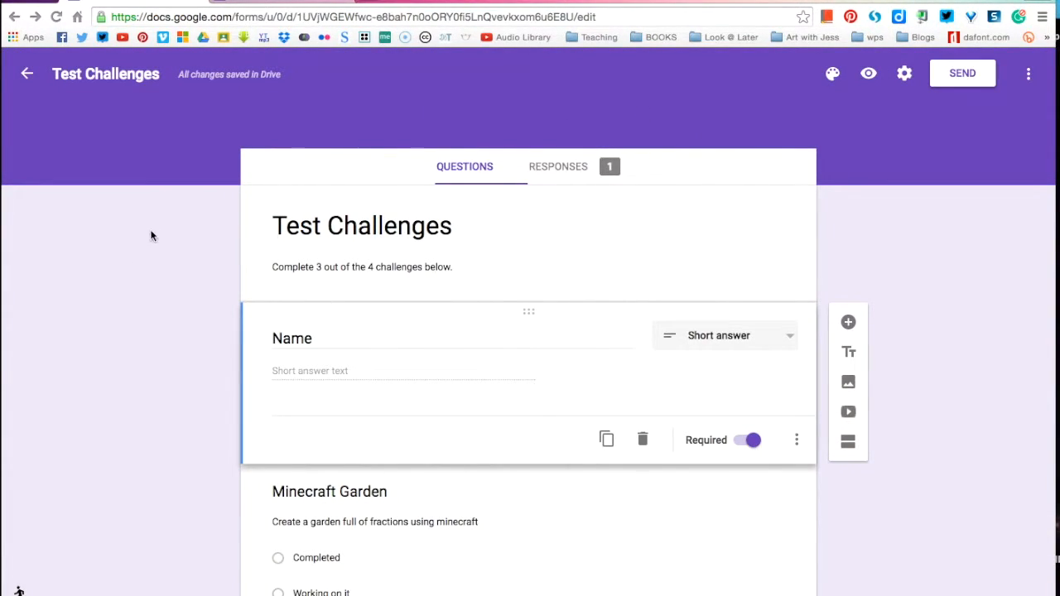
Step: Browse the RESPONSES summary charts for the single response, then open the linked responses sheet
left_click(572, 167)
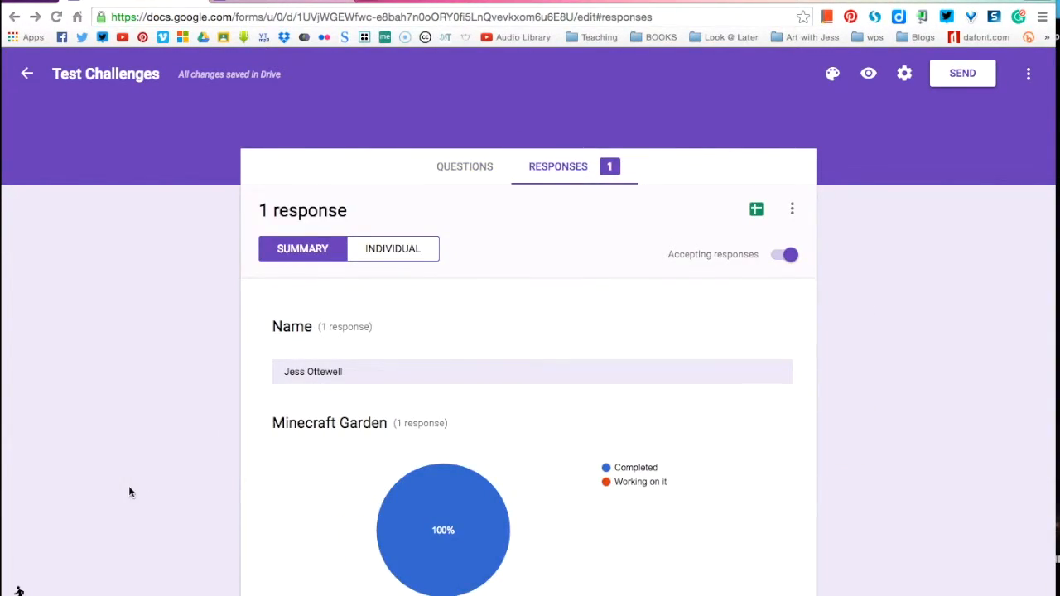
scroll(166, 439, "down", 3)
scroll(166, 439, "up", 3)
mouse_move(464, 498)
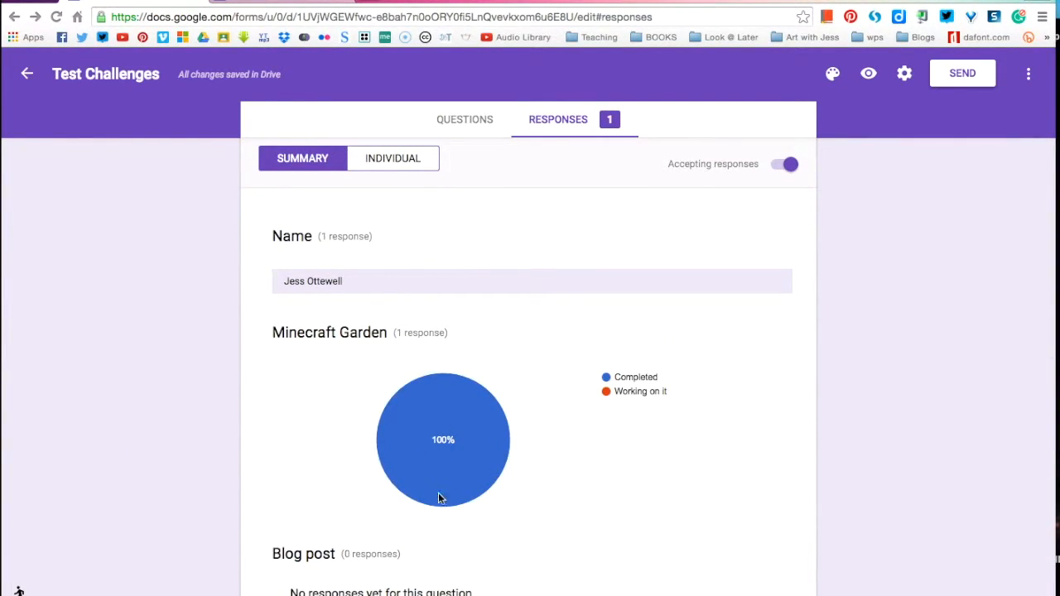
mouse_move(450, 425)
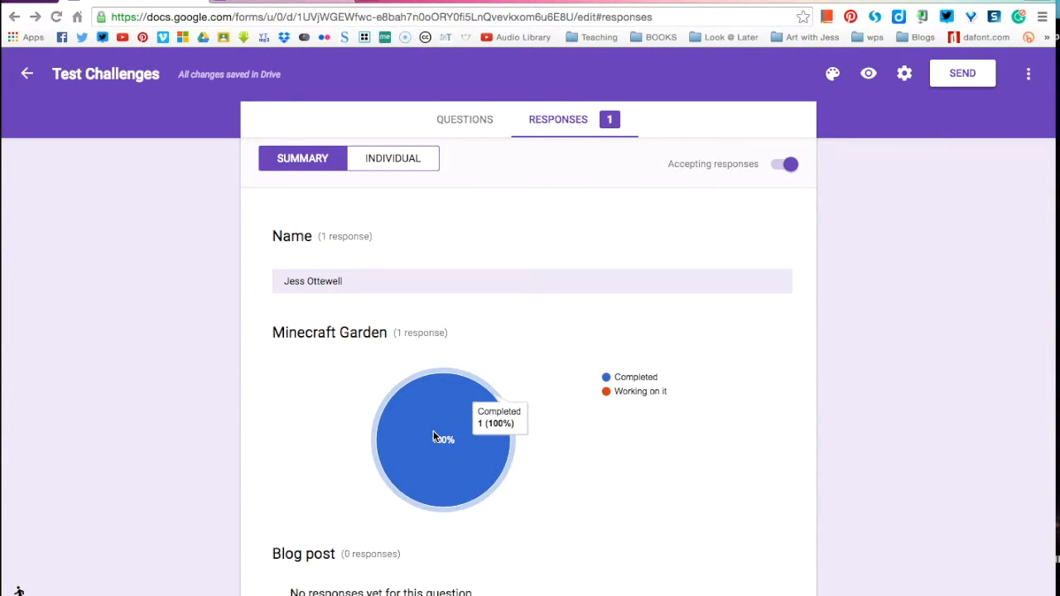
scroll(433, 437, "down", 2)
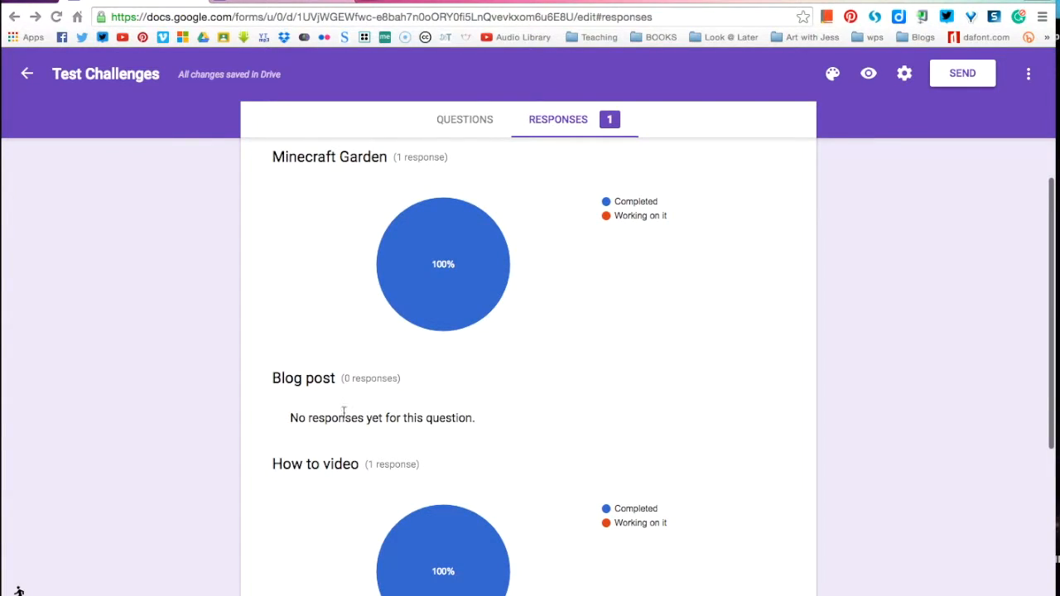
scroll(304, 430, "down", 3)
scroll(303, 431, "up", 1)
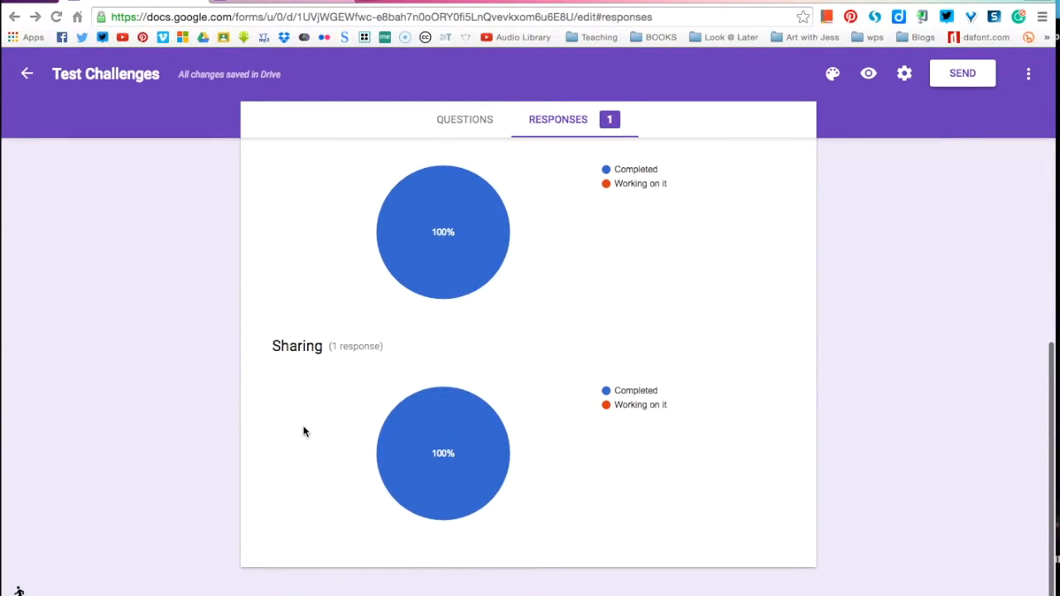
scroll(304, 431, "up", 5)
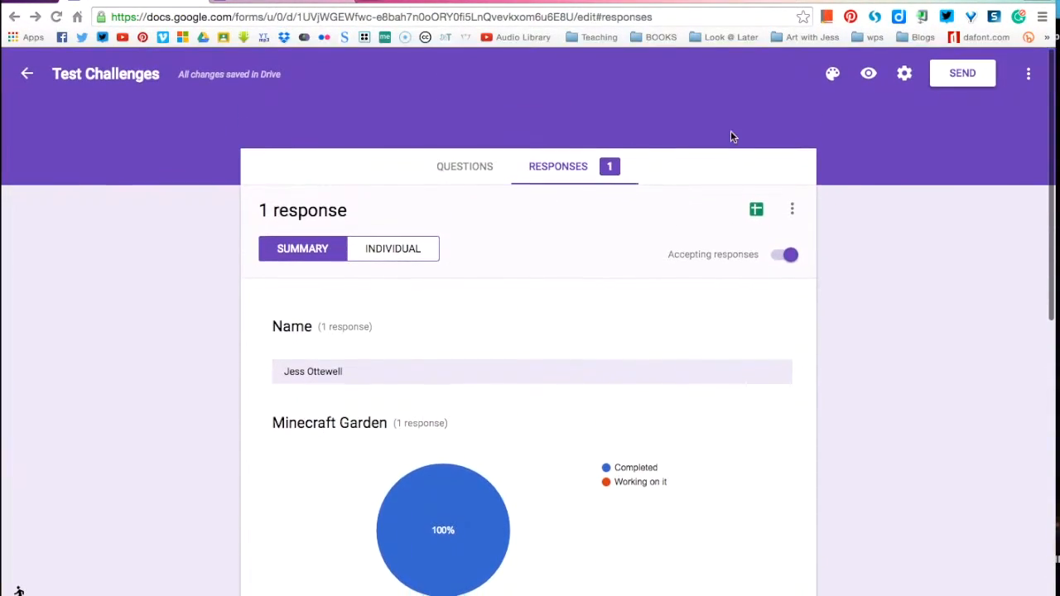
left_click(757, 211)
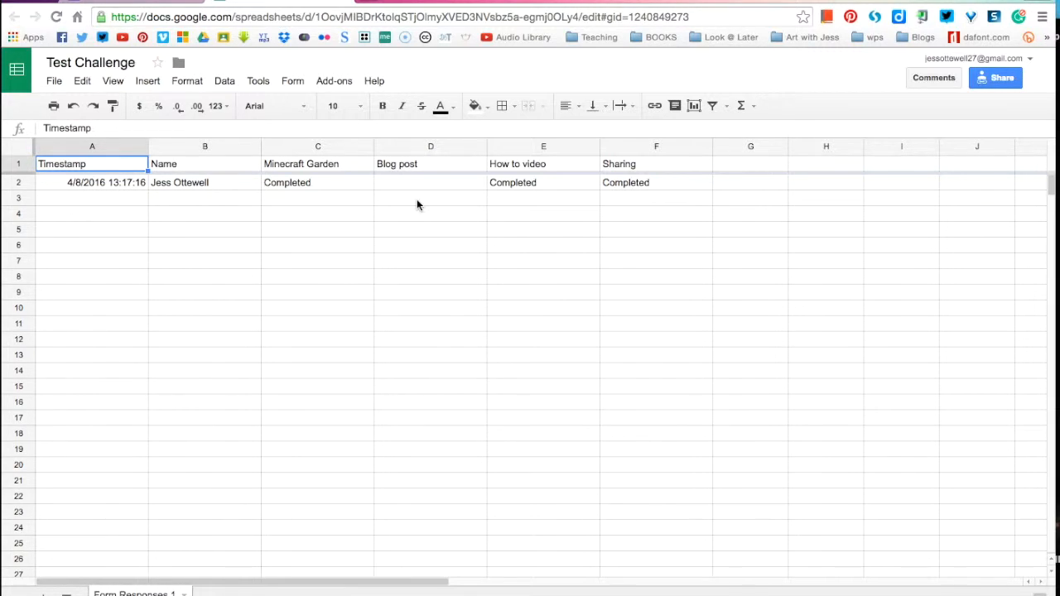
Step: Select cells C2:F26 covering the challenge answers in the Test Challenge sheet
left_click(264, 186)
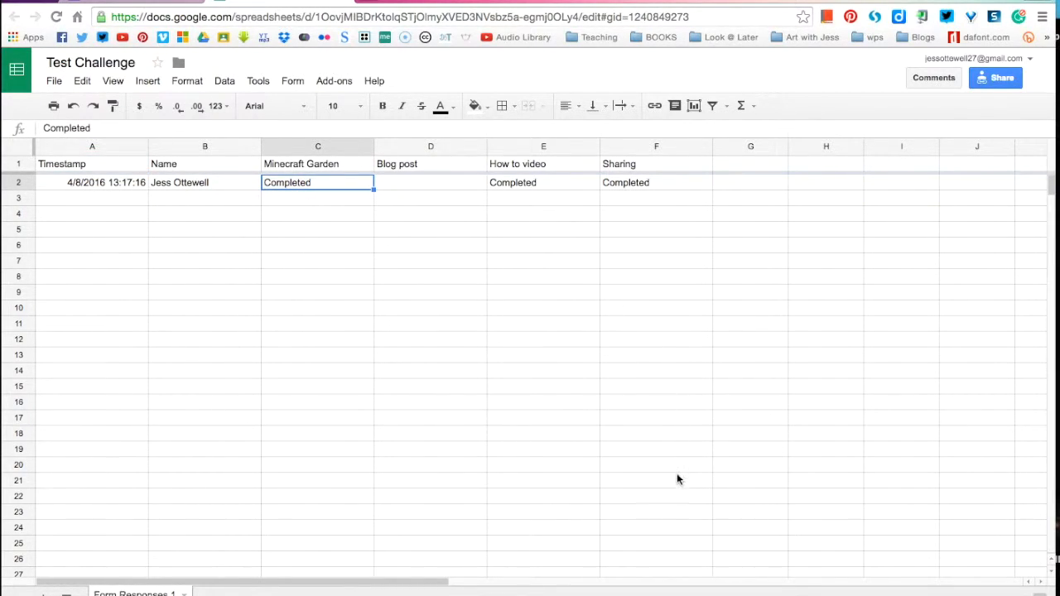
left_click(693, 560, "shift")
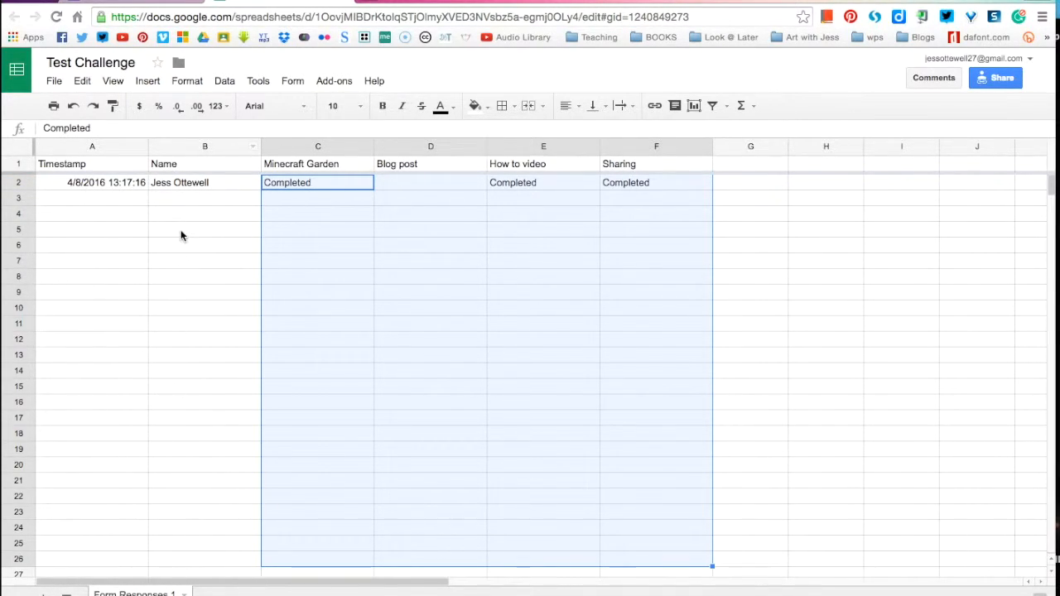
Step: Create a conditional format rule on C2:F26 with condition Text is exactly 'Completed'
right_click(417, 243)
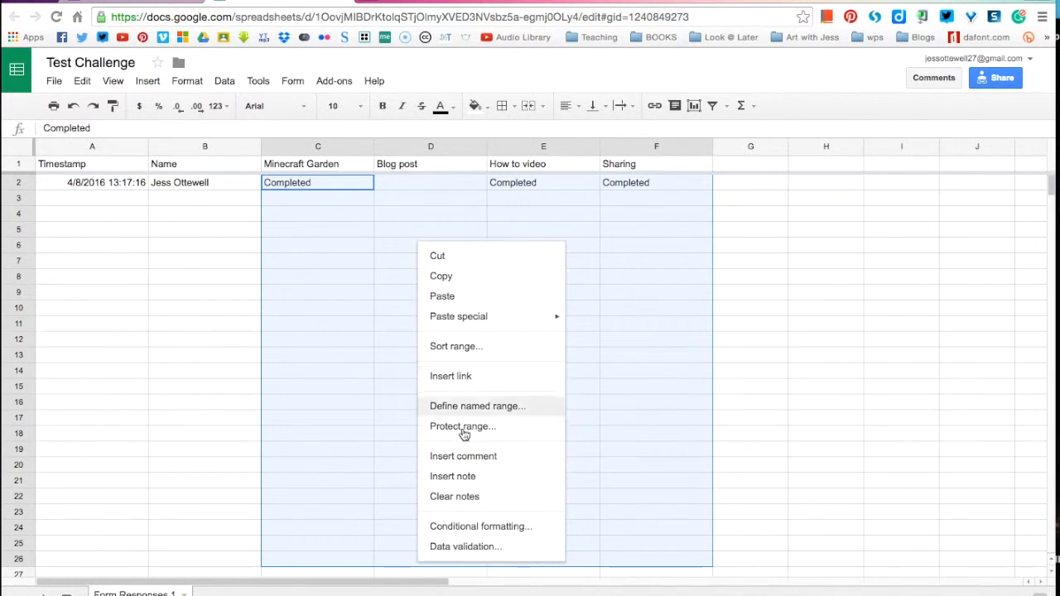
left_click(447, 527)
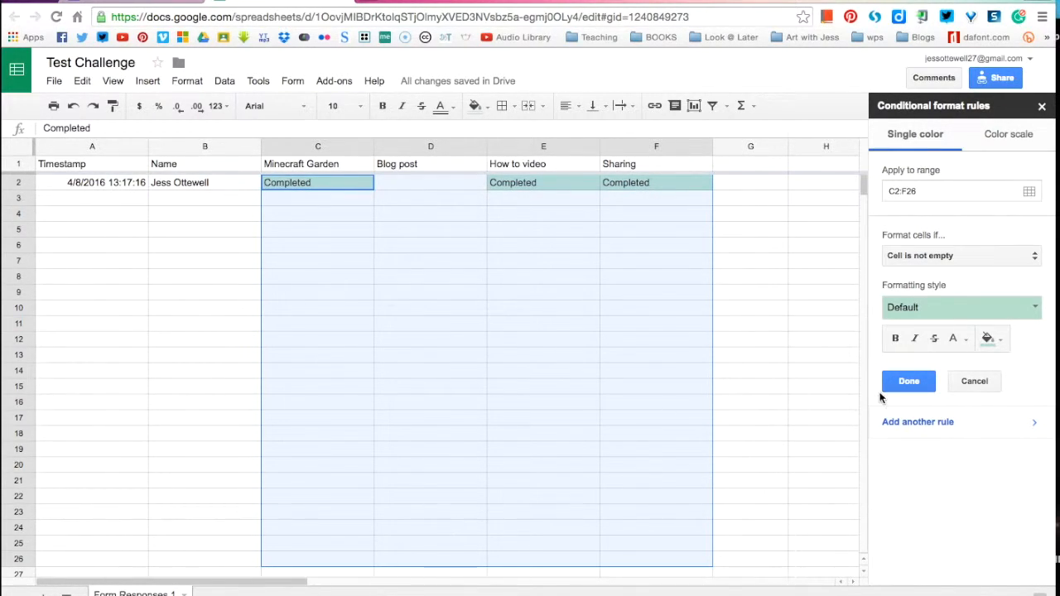
left_click(962, 255)
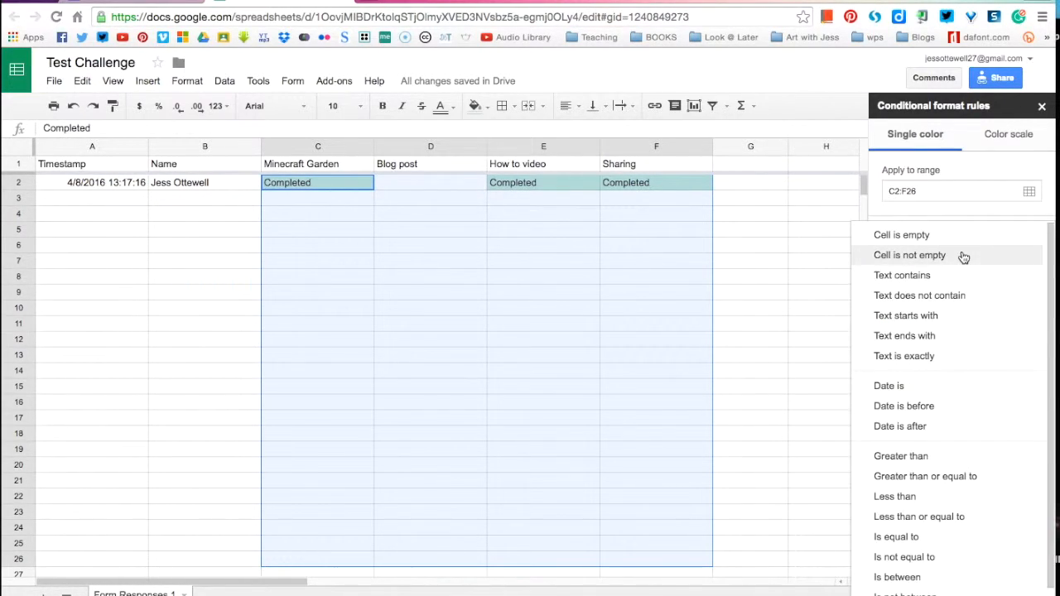
left_click(901, 356)
left_click(901, 283)
type("Completed")
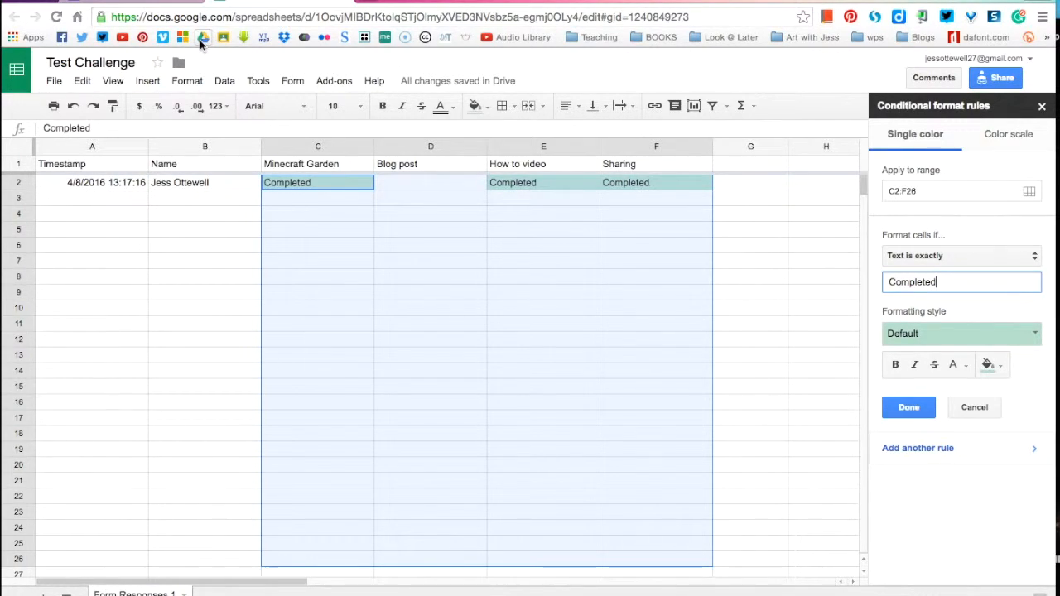
Step: Return to the form's Questions view, look through it, then switch back to the Test Challenge spreadsheet
left_click(124, 2)
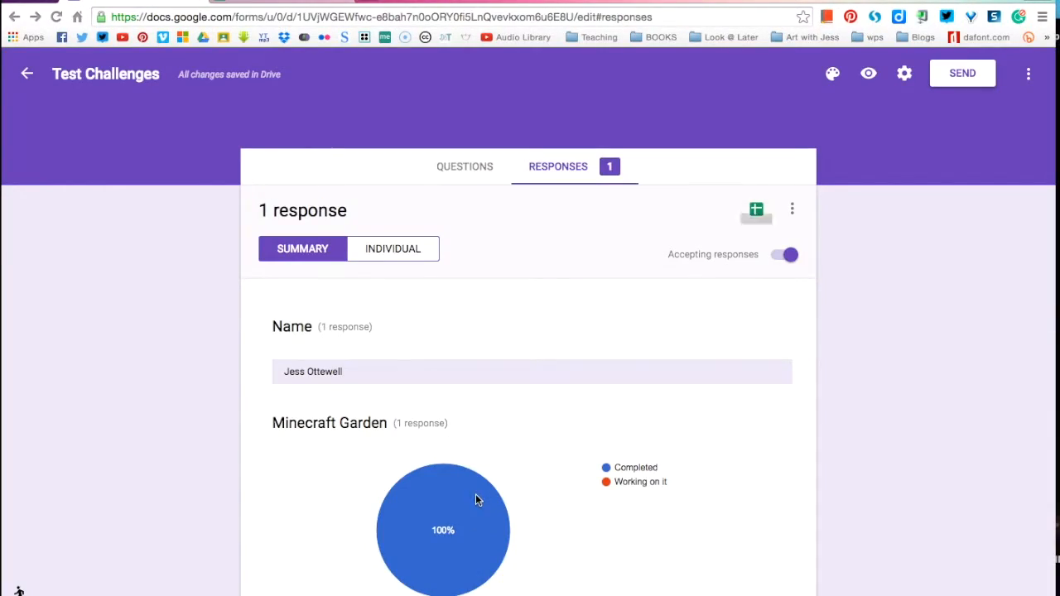
scroll(476, 494, "down", 1)
left_click(464, 129)
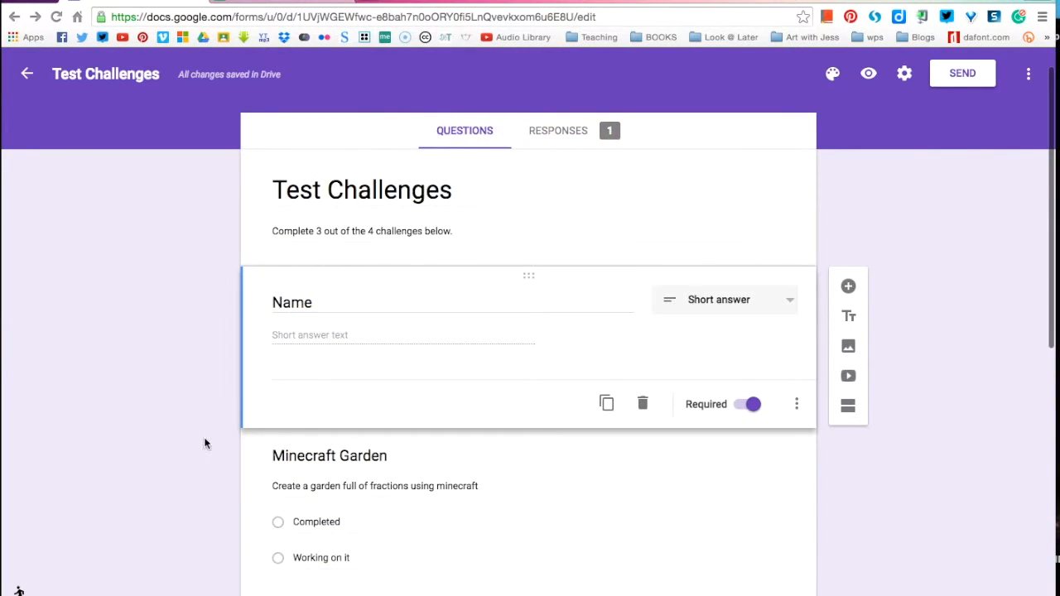
scroll(208, 436, "down", 1)
scroll(580, 373, "down", 1)
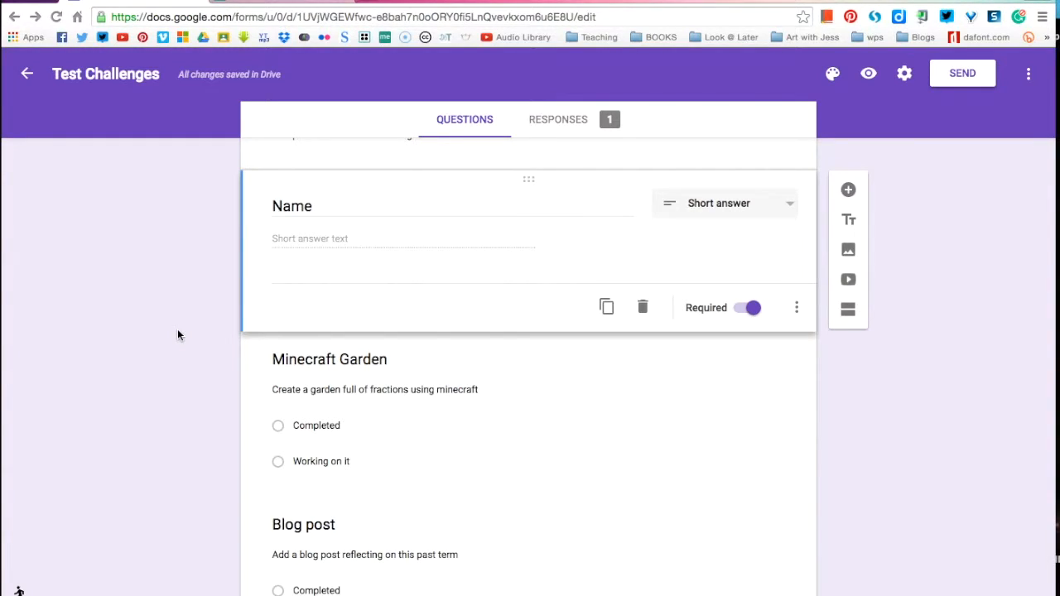
left_click(253, 3)
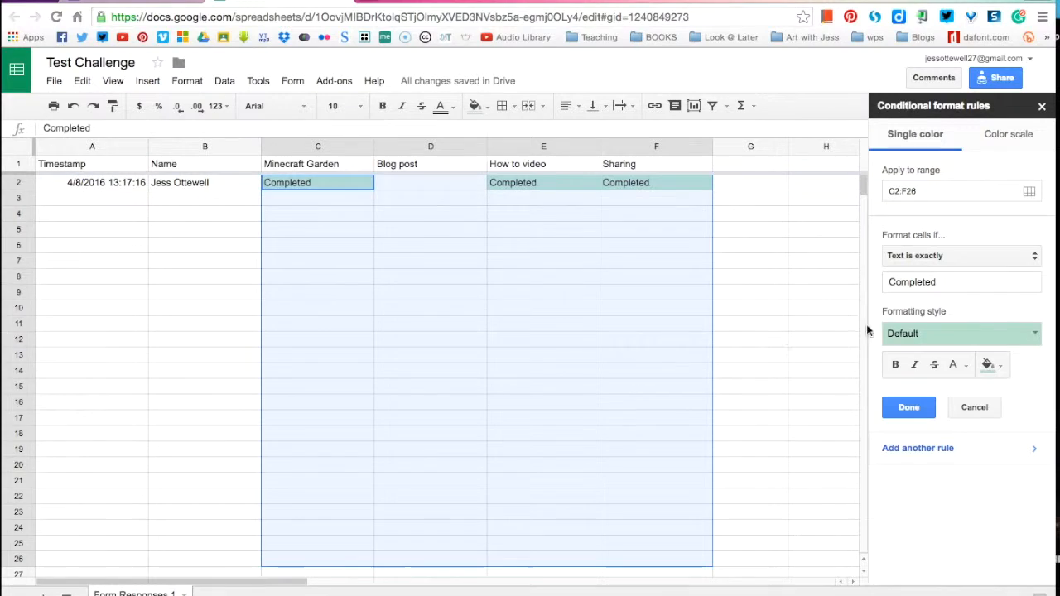
Step: Give the 'Completed' rule a purple fill colour and confirm it with Done
left_click(1020, 341)
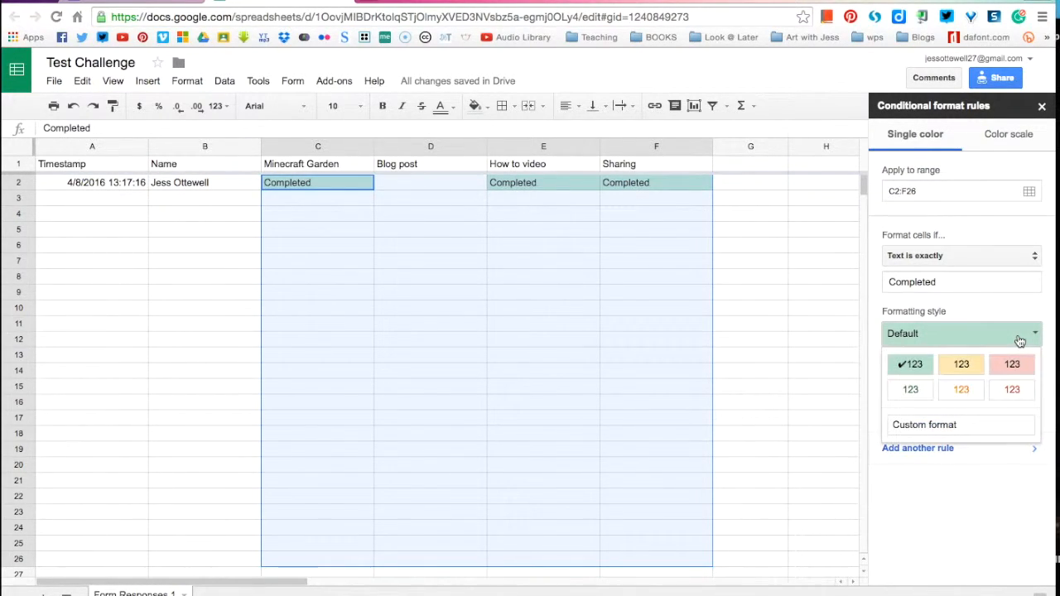
left_click(1006, 304)
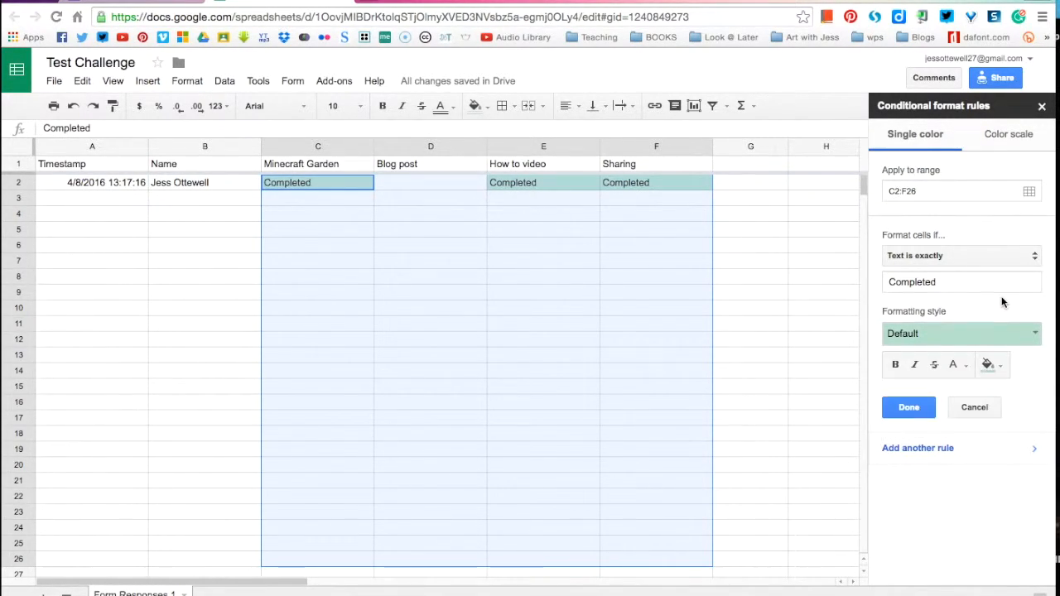
left_click(1003, 367)
left_click(975, 428)
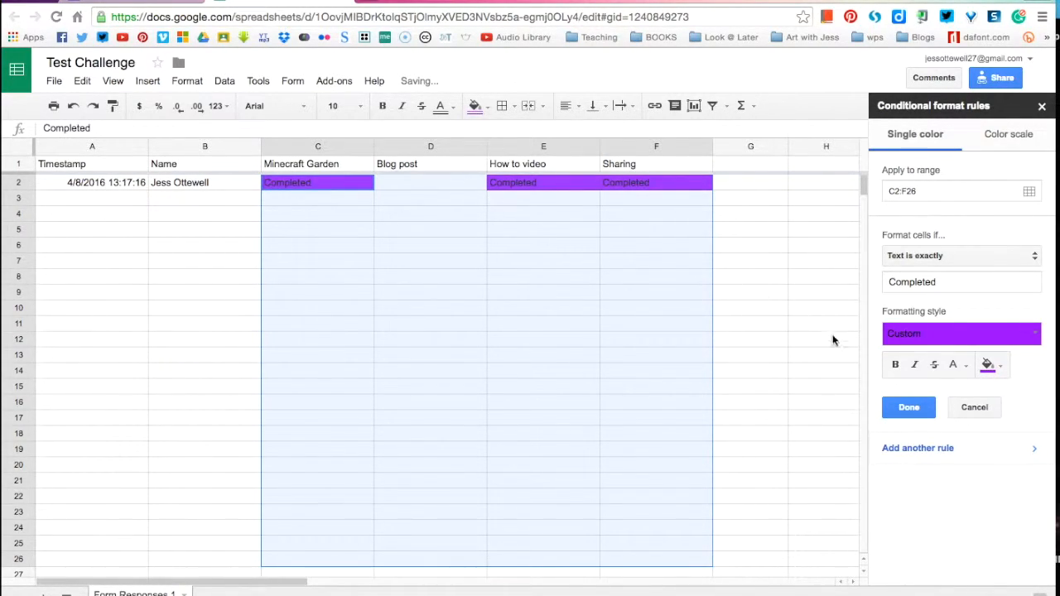
left_click(908, 408)
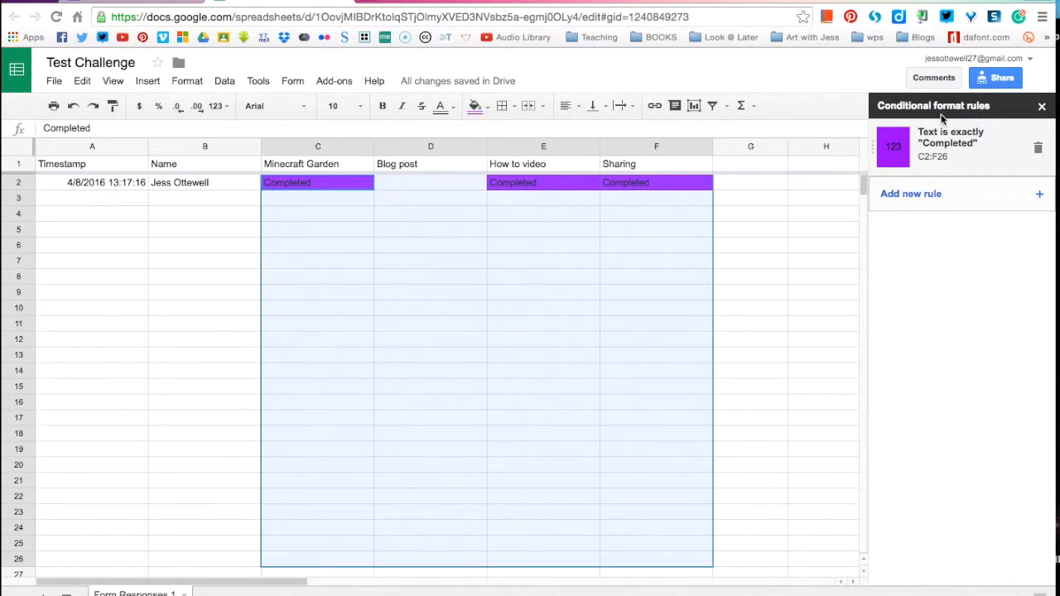
Step: Add a second rule filling C2:F26 cells reading exactly 'Working on it' in magenta, then deselect
left_click(1014, 207)
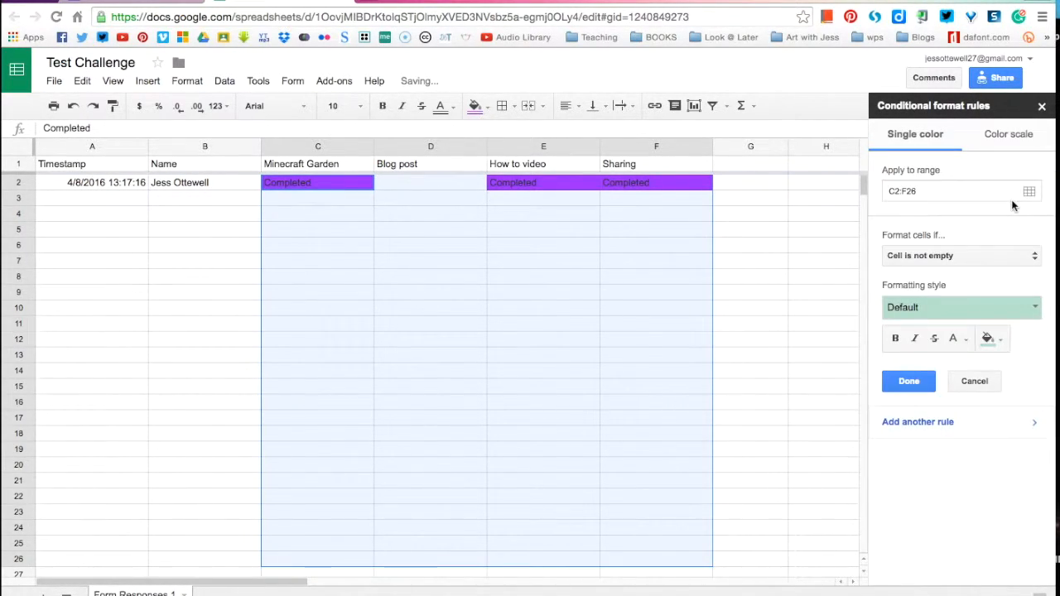
left_click(912, 255)
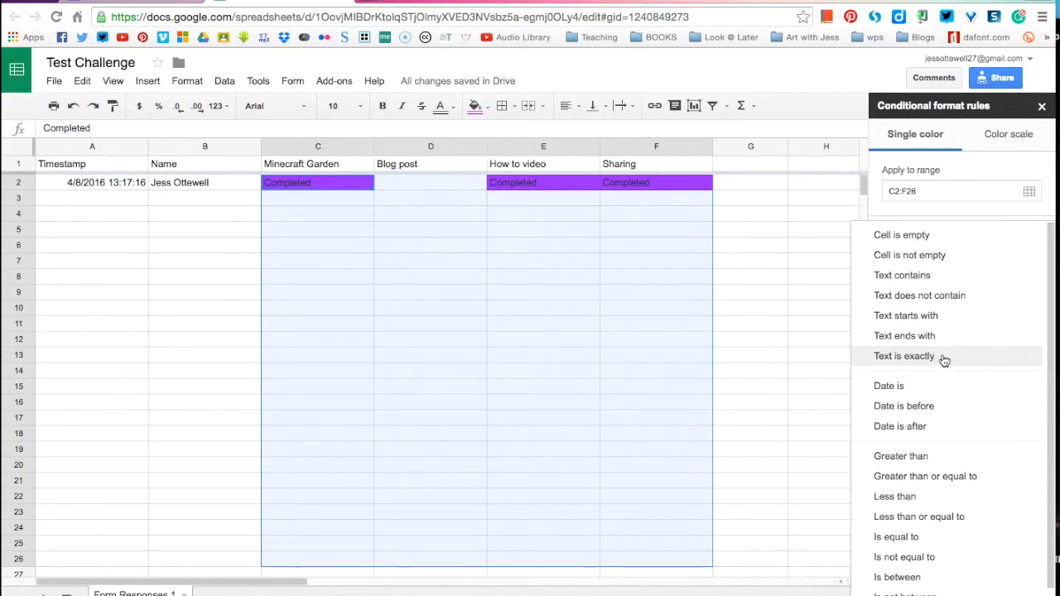
left_click(942, 356)
left_click(906, 277)
type("W")
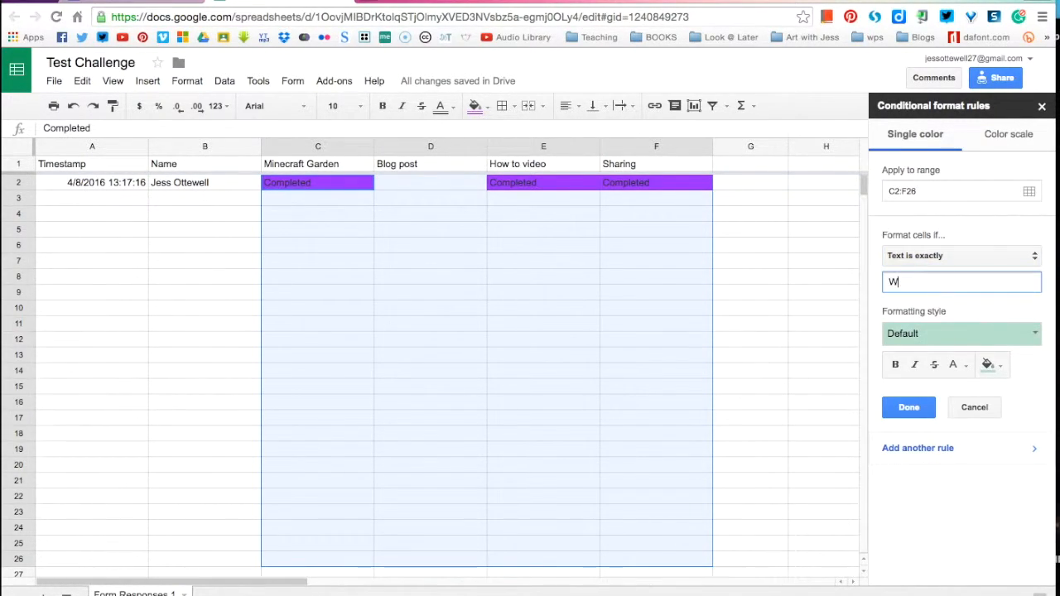
type("orking o")
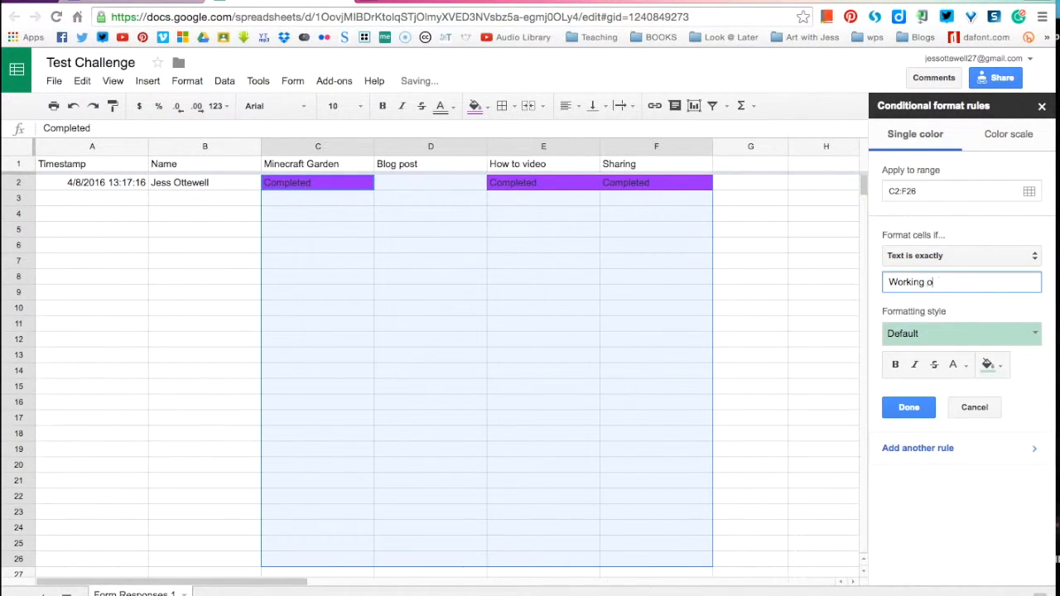
type("n it")
left_click(988, 364)
left_click(991, 430)
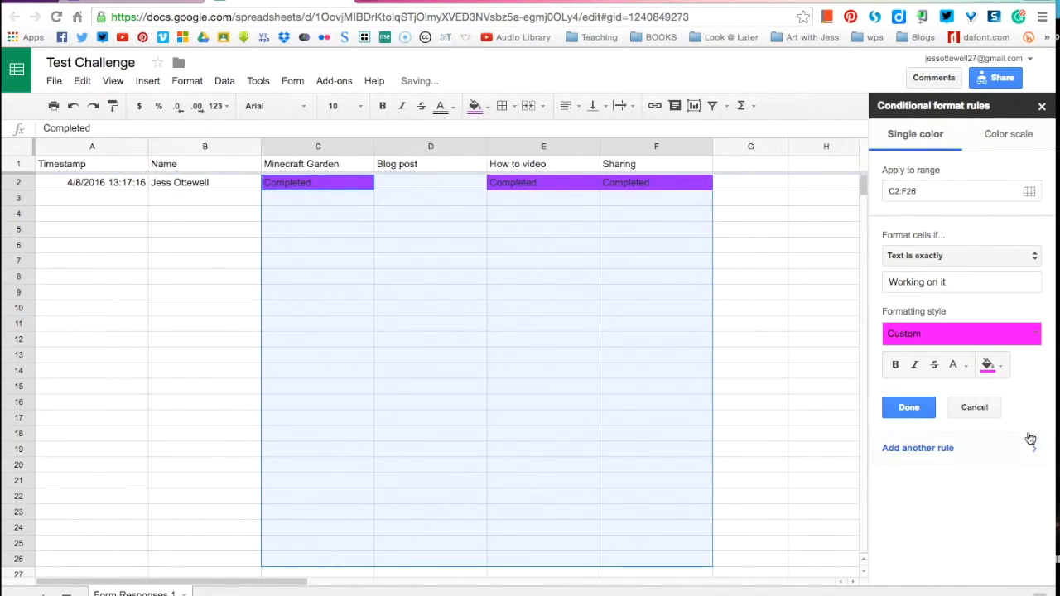
left_click(909, 408)
left_click(776, 321)
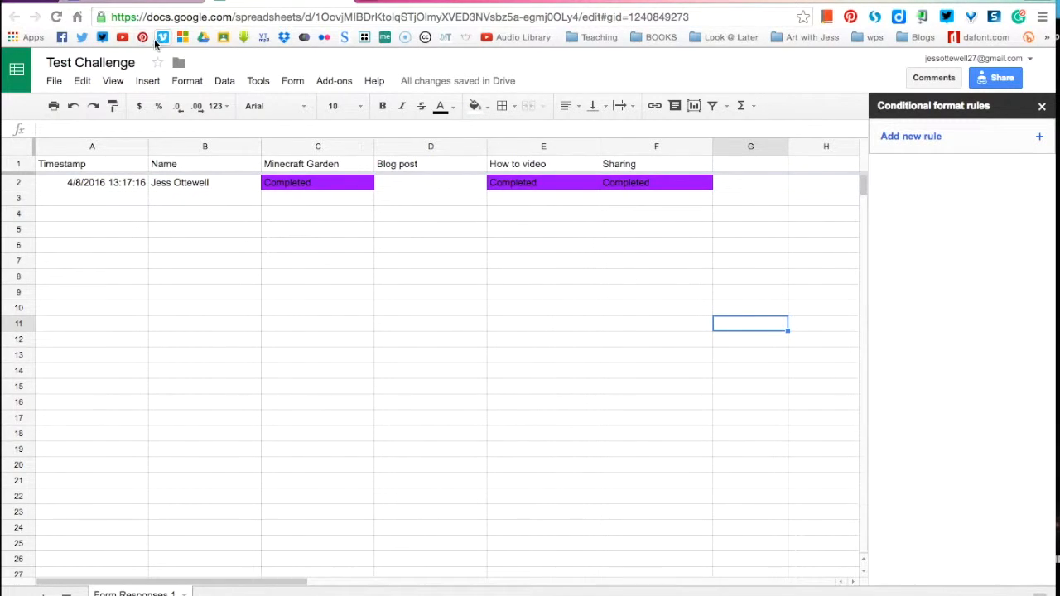
Step: Load the live Test Challenges form from its short link in a new browser tab
key("ctrl+t")
type("goo.gl/VLvWZA")
key("Return")
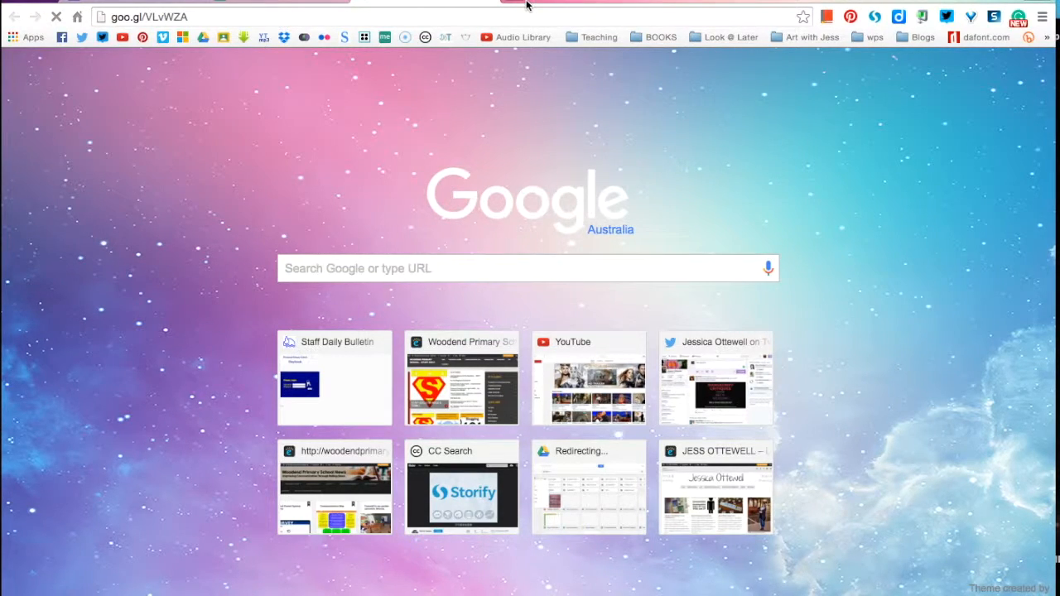
left_click(248, 3)
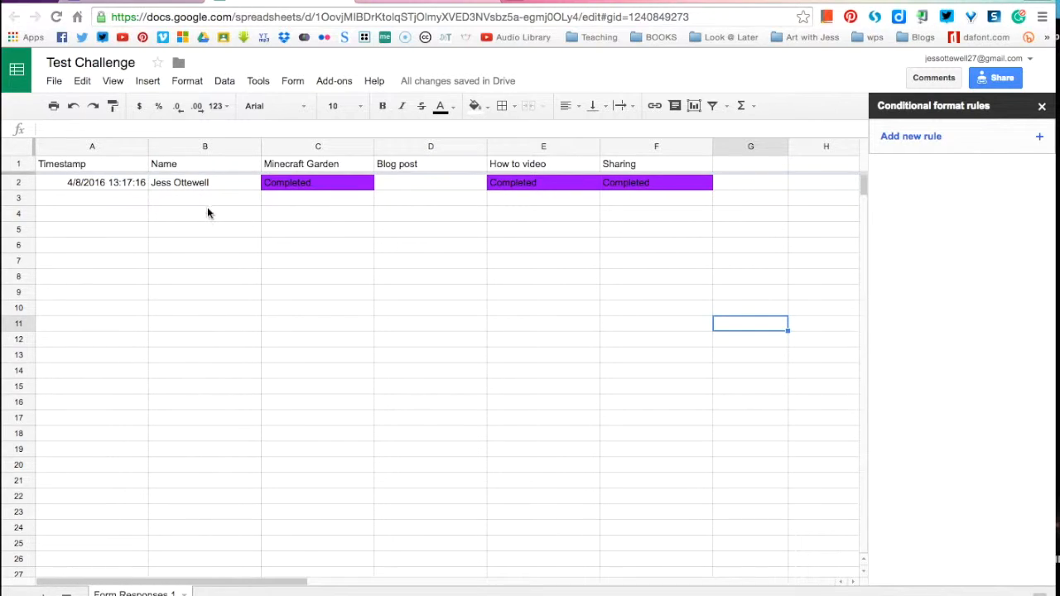
left_click(387, 3)
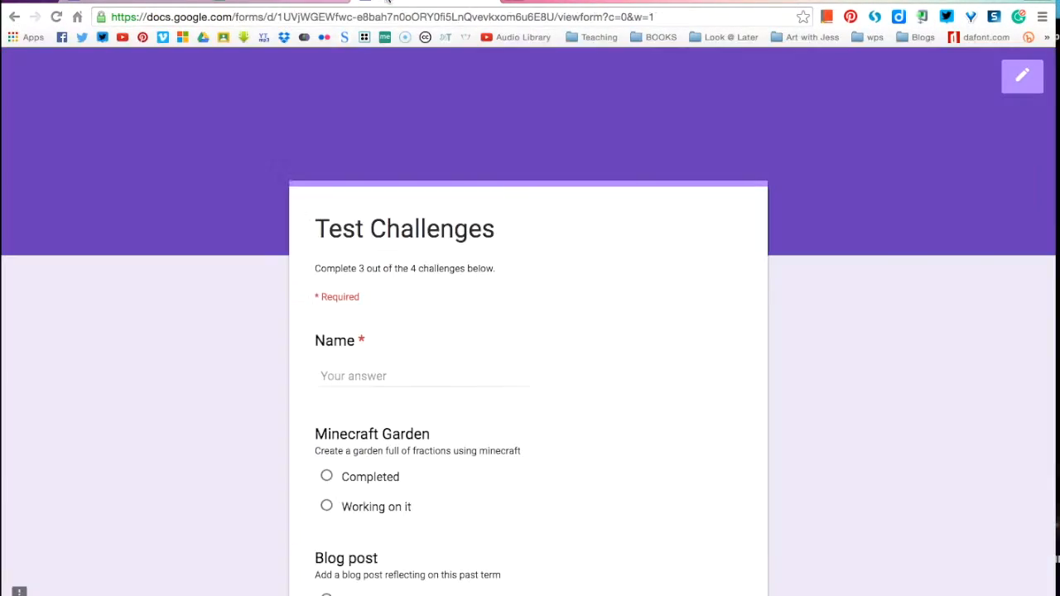
Step: Submit a response named 'test': Minecraft Garden Working on it, Blog post and How to video Completed
left_click(361, 381)
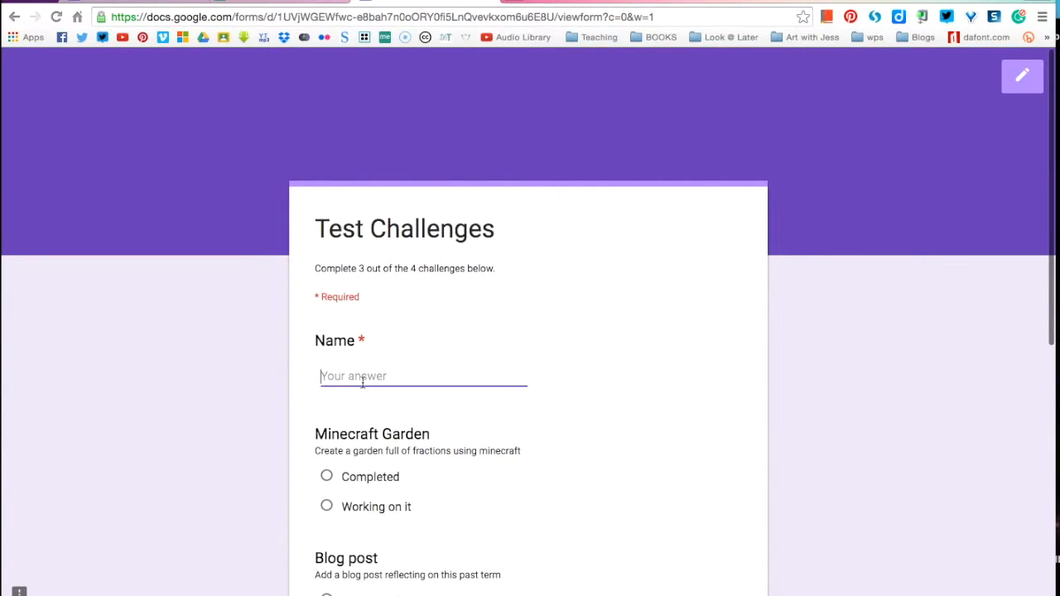
type("test")
scroll(234, 471, "down", 1)
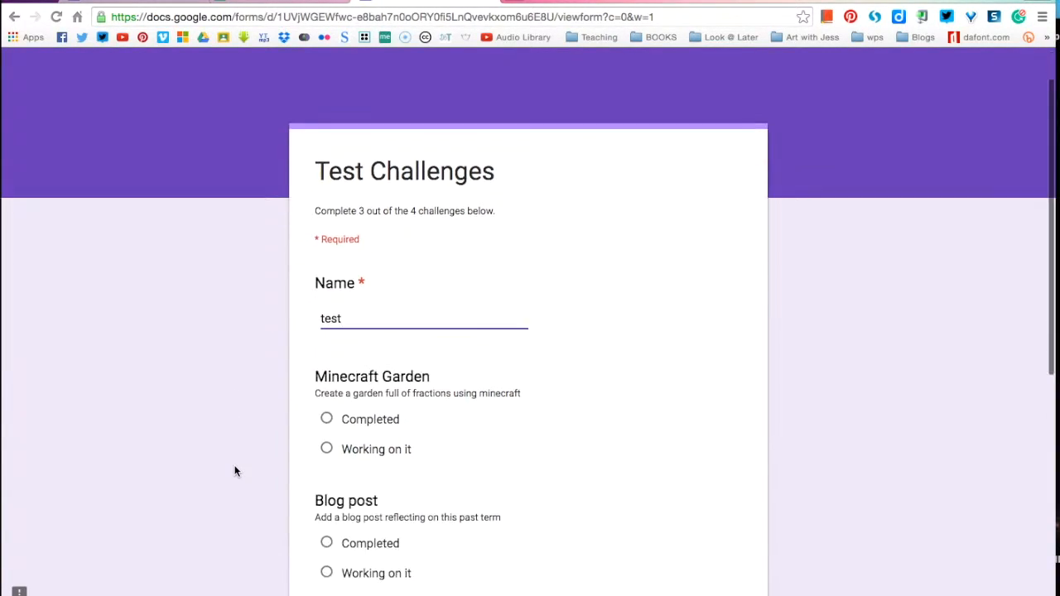
left_click(326, 448)
scroll(329, 455, "down", 2)
left_click(326, 422)
scroll(326, 418, "down", 4)
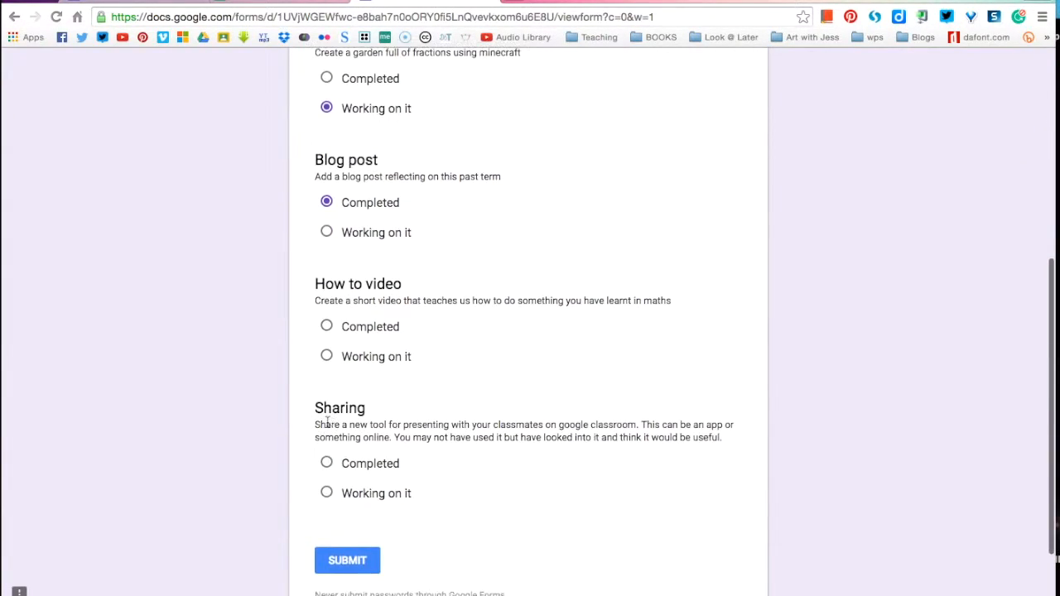
left_click(327, 328)
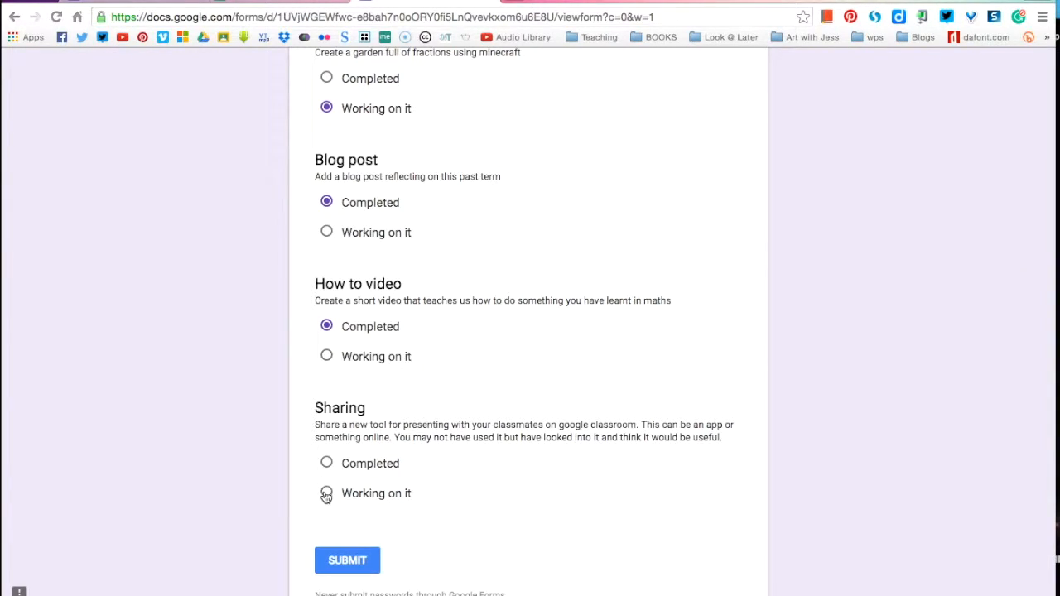
scroll(381, 452, "down", 1)
scroll(374, 435, "down", 1)
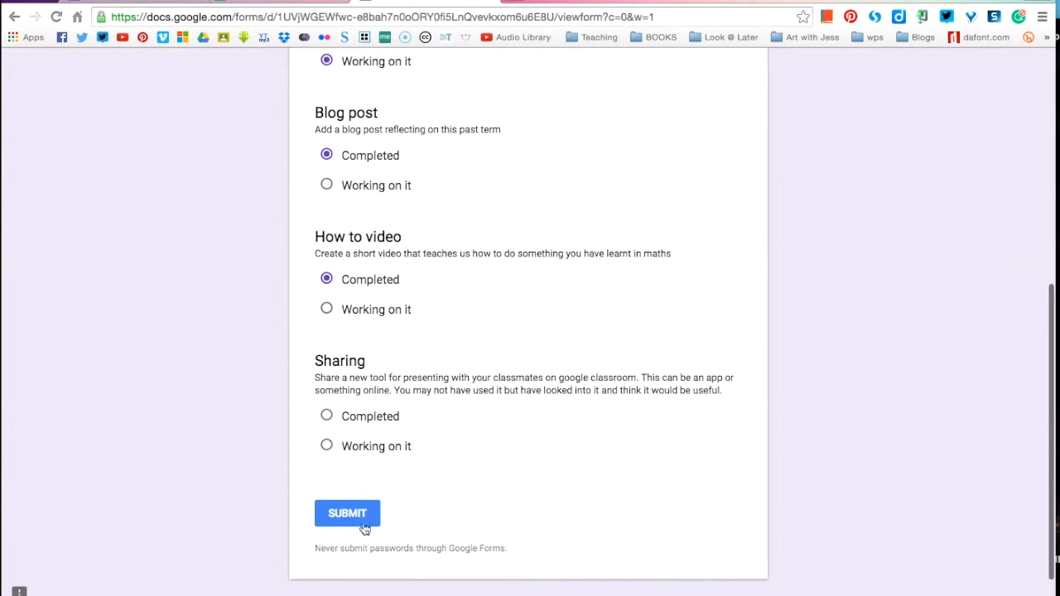
left_click(348, 516)
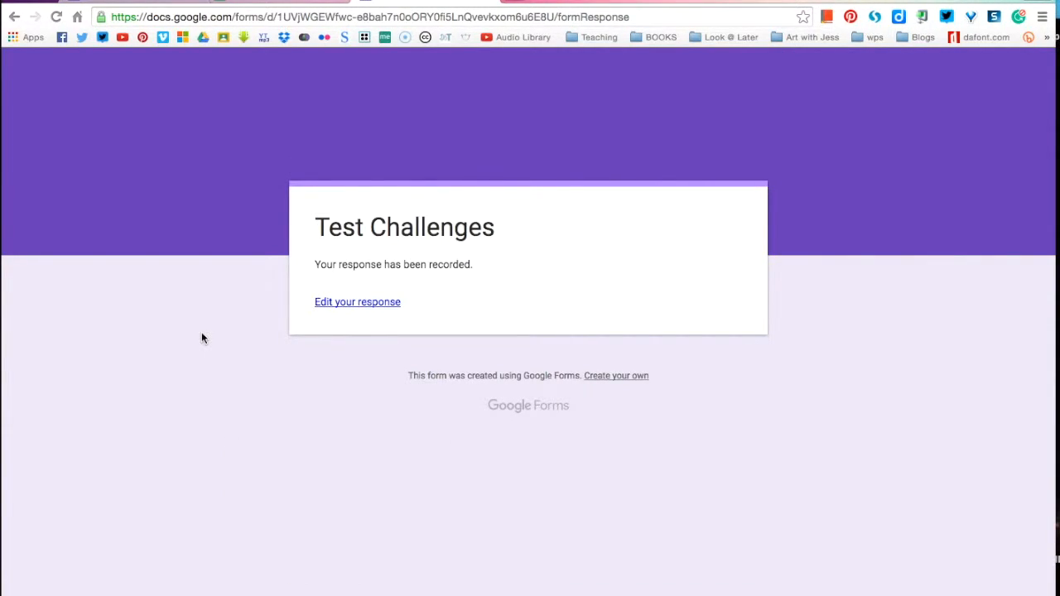
Step: Switch to the Test Challenge spreadsheet tab to view the new response
left_click(234, 3)
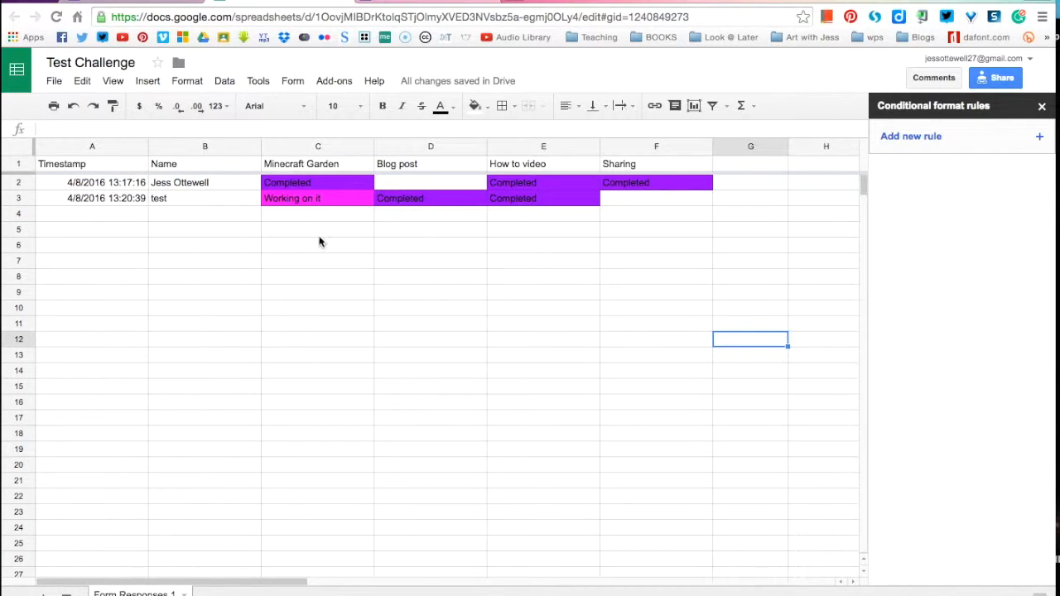
Step: Check which cells the two colour rules cover, comparing against a cell outside C2:F26
left_click(292, 216)
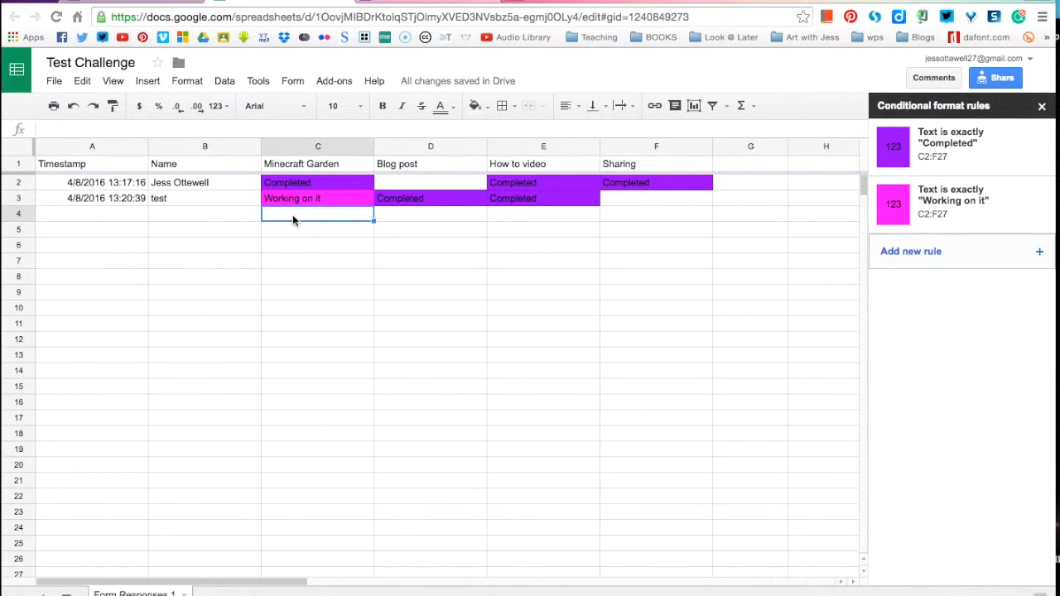
left_click(783, 231)
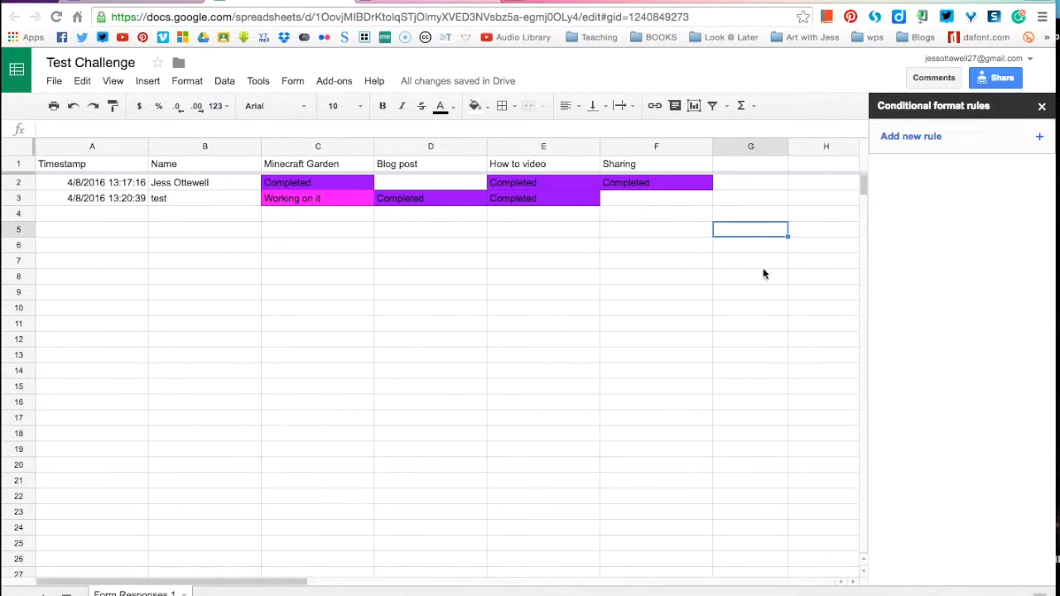
left_click(295, 255)
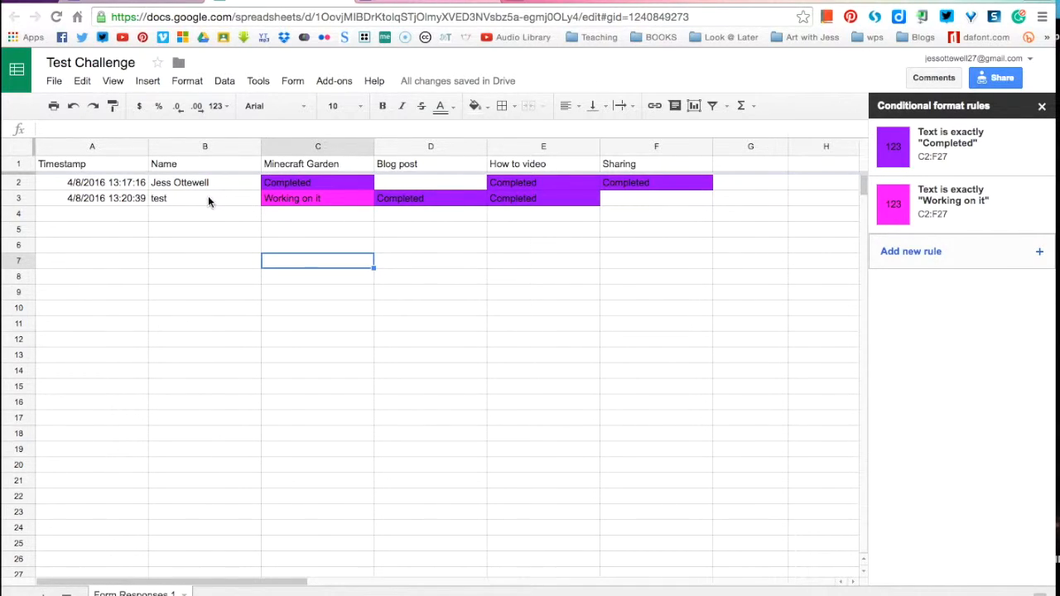
Step: Select row 3, then the Blog post and Minecraft Garden columns, to inspect their colouring
left_click(16, 200)
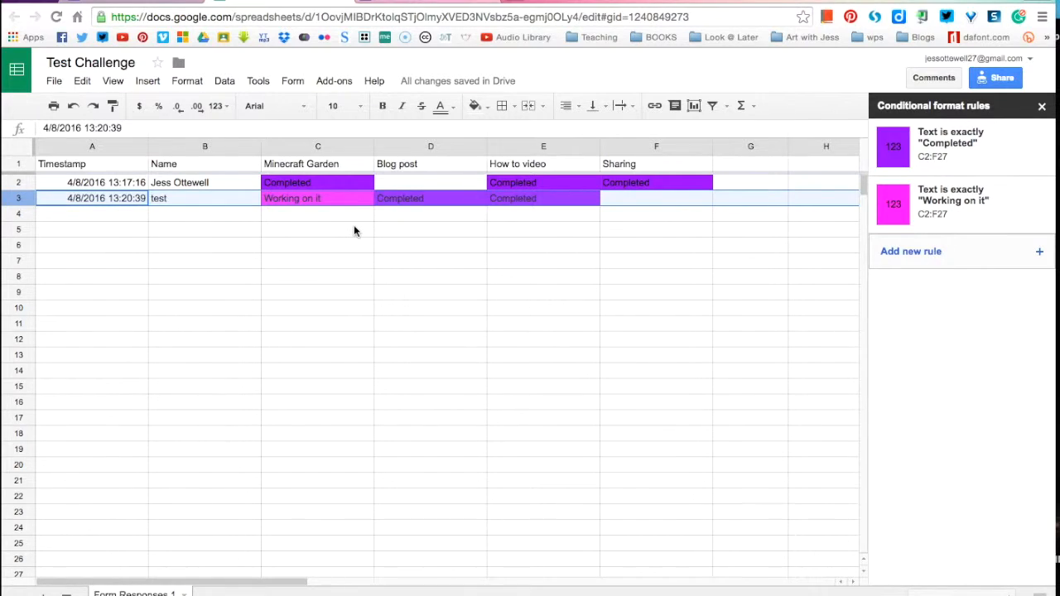
scroll(353, 224, "right", 5)
scroll(294, 224, "left", 5)
left_click(448, 146)
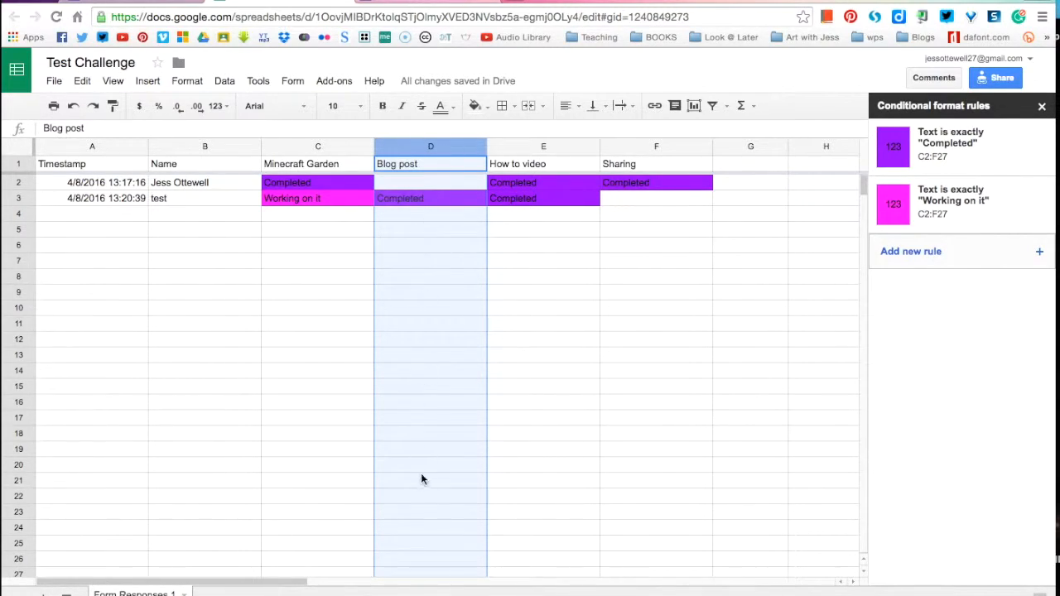
left_click(348, 149)
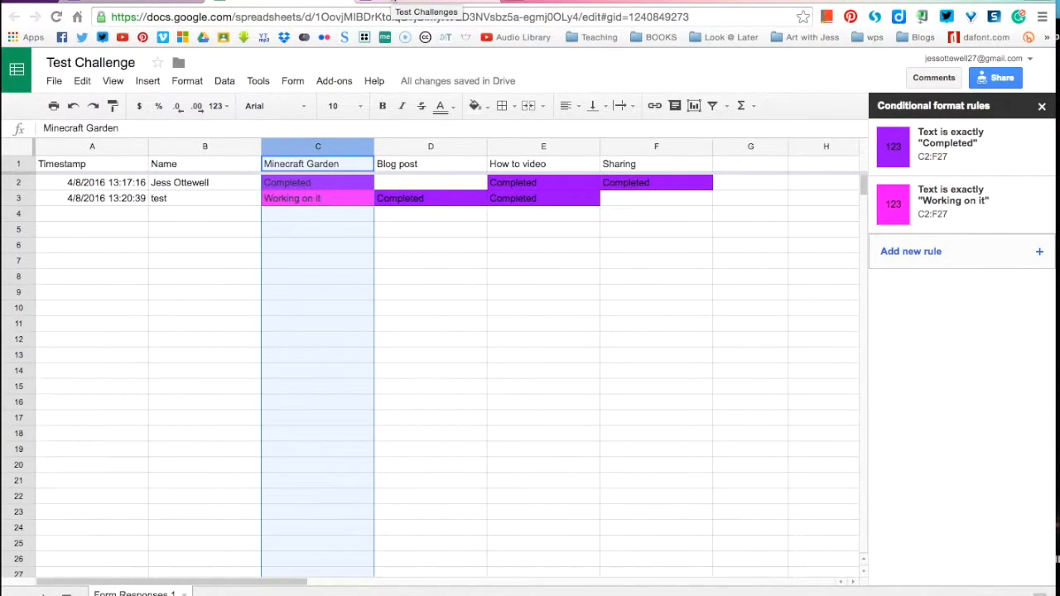
left_click(393, 5)
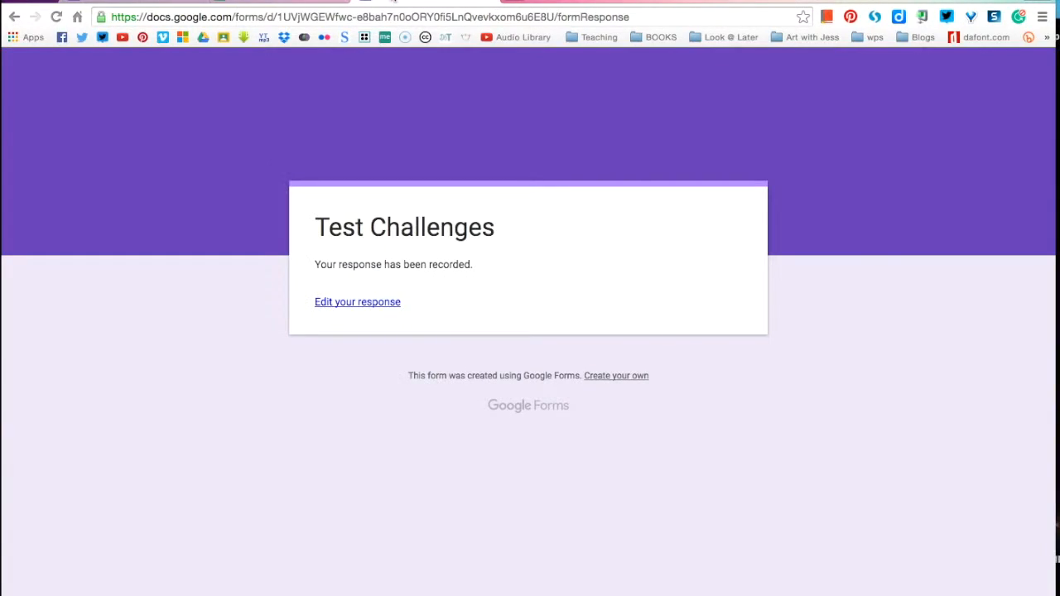
left_click(331, 305)
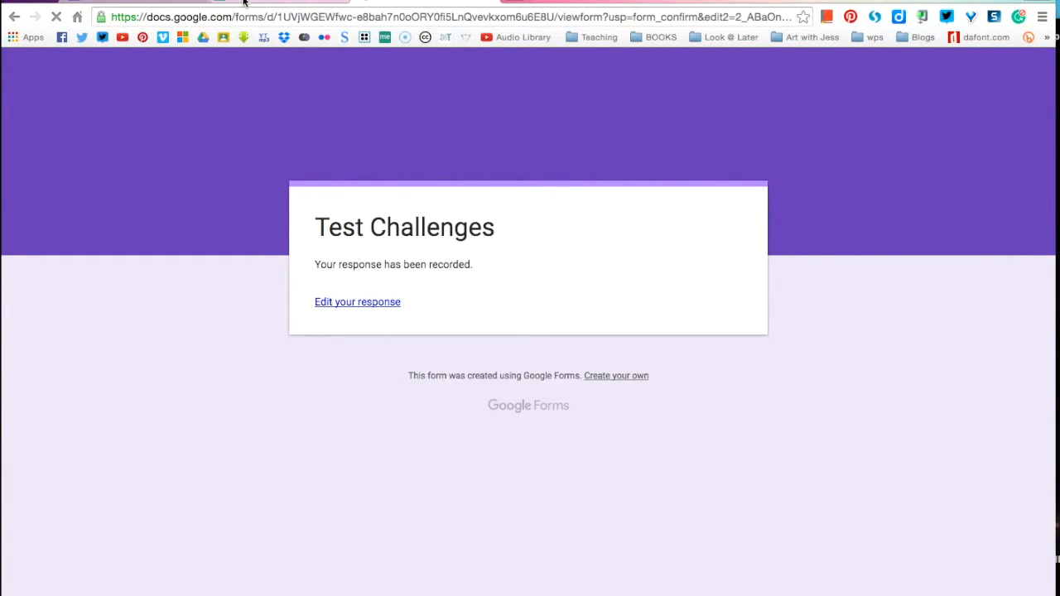
left_click(248, 5)
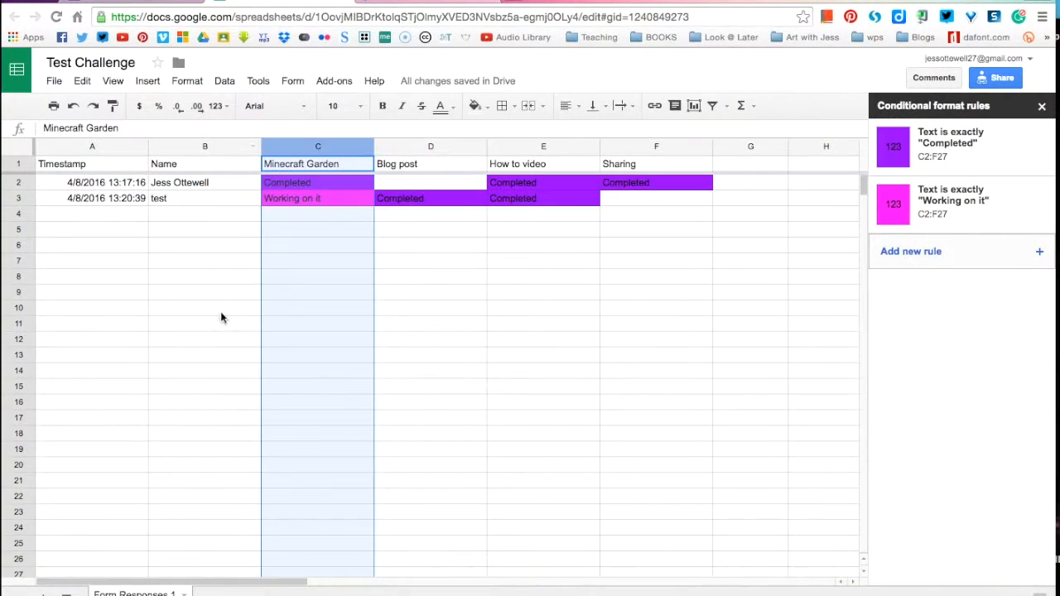
left_click(162, 217)
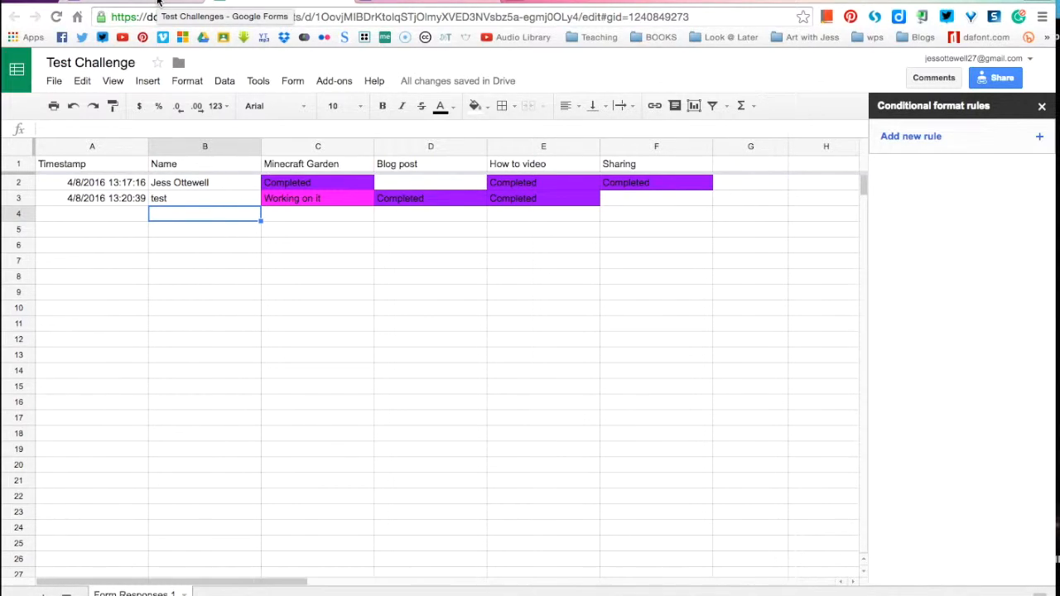
Step: Open the Responses summary for the 2 responses in the Test Challenges form
left_click(158, 5)
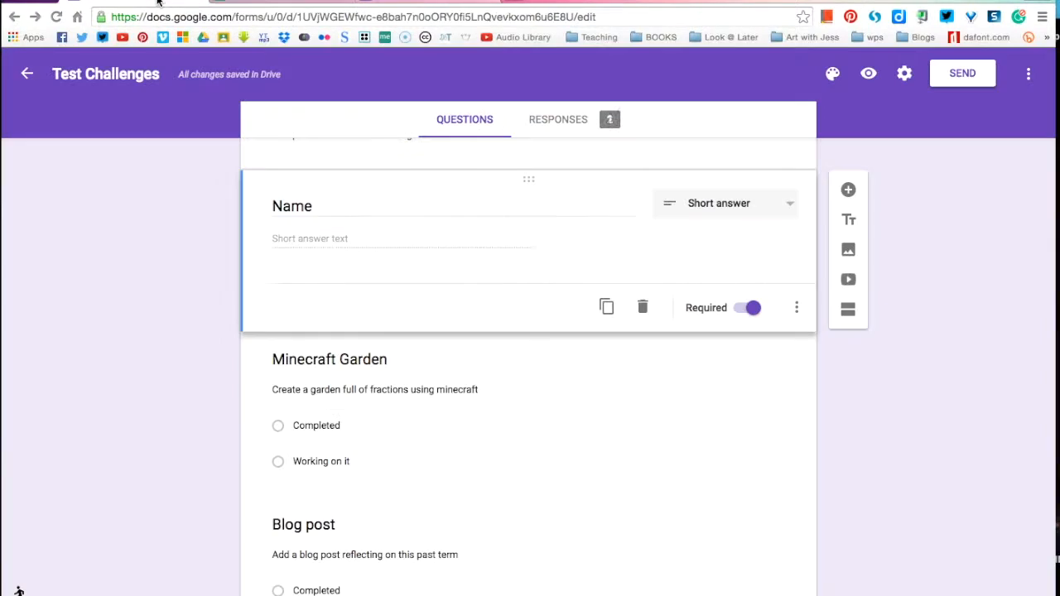
scroll(105, 318, "up", 3)
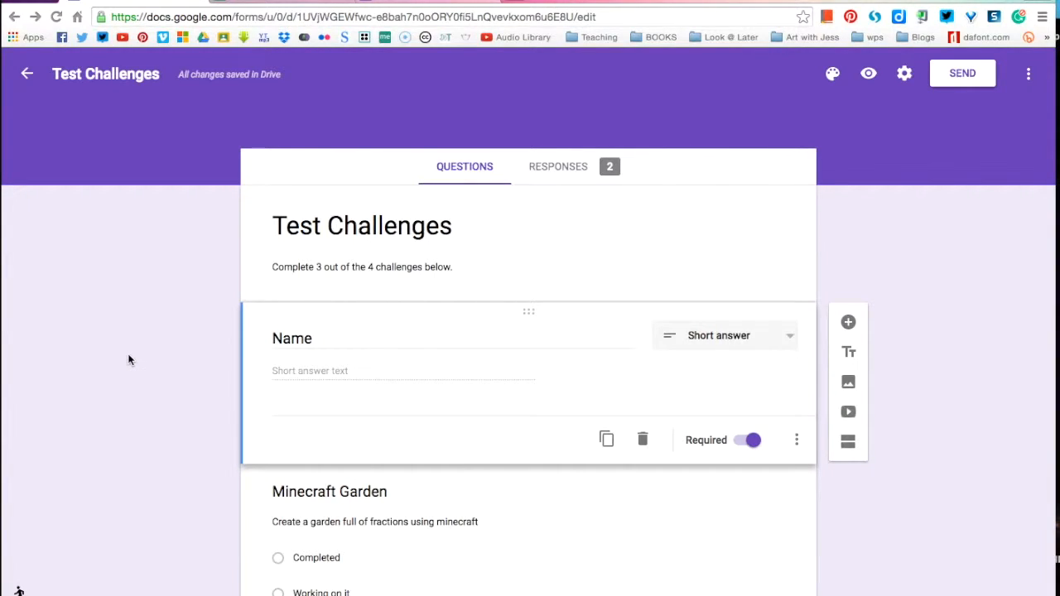
left_click(572, 169)
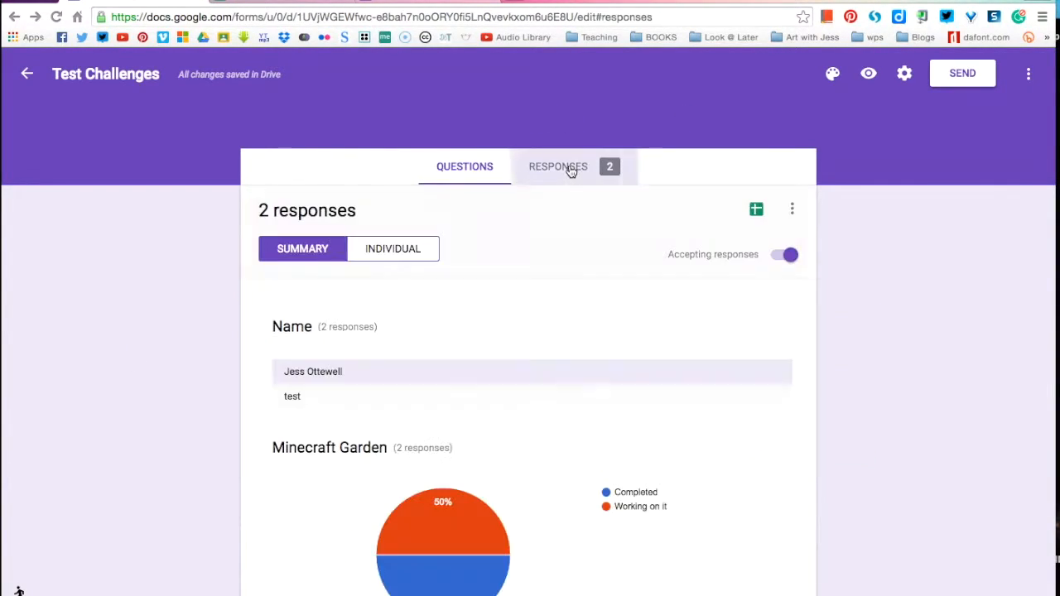
Step: Scroll through the summary pie charts, then go back to the Questions view
scroll(527, 327, "down", 2)
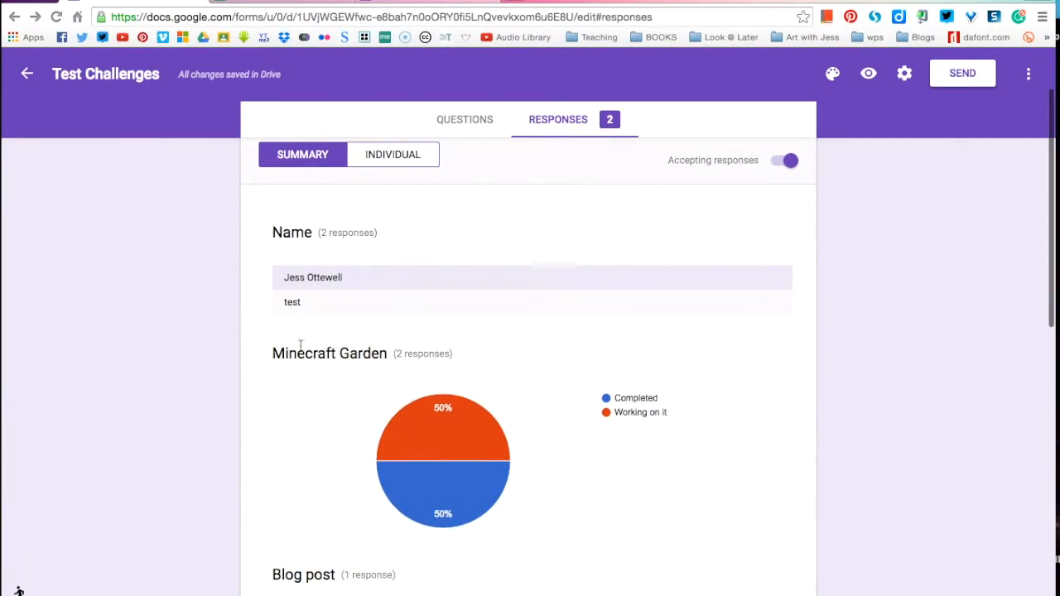
scroll(371, 356, "up", 2)
scroll(414, 365, "down", 2)
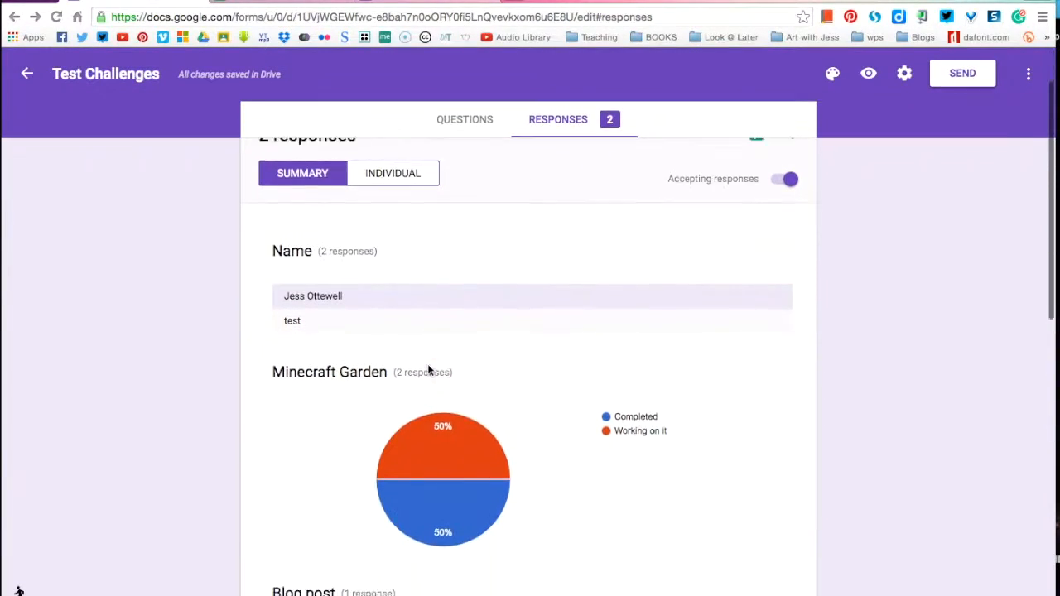
scroll(350, 434, "down", 1)
scroll(348, 433, "down", 2)
mouse_move(466, 294)
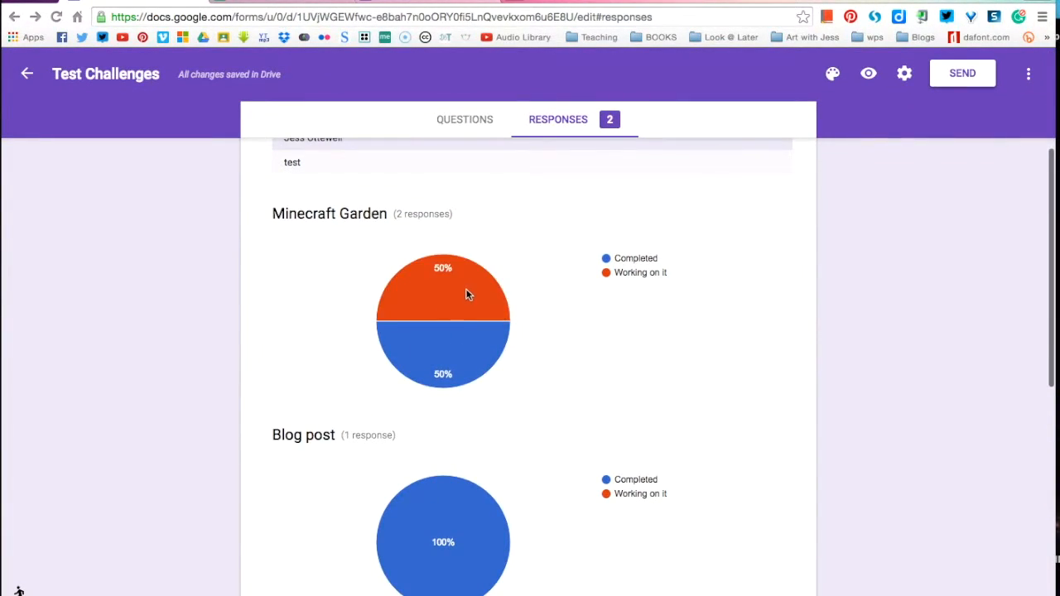
scroll(486, 161, "up", 3)
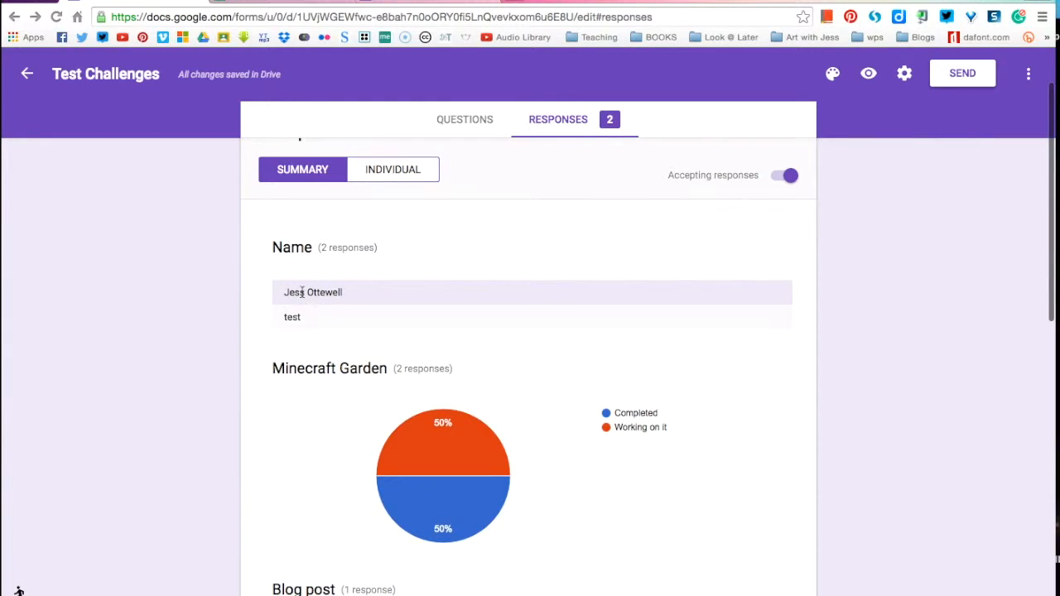
scroll(273, 433, "down", 1)
mouse_move(462, 394)
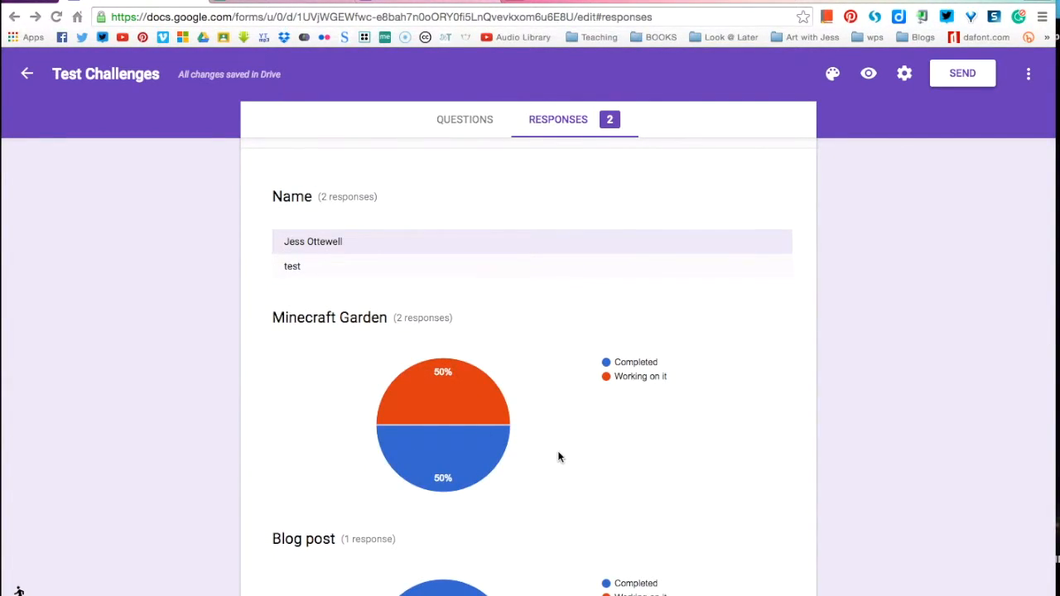
scroll(557, 451, "down", 7)
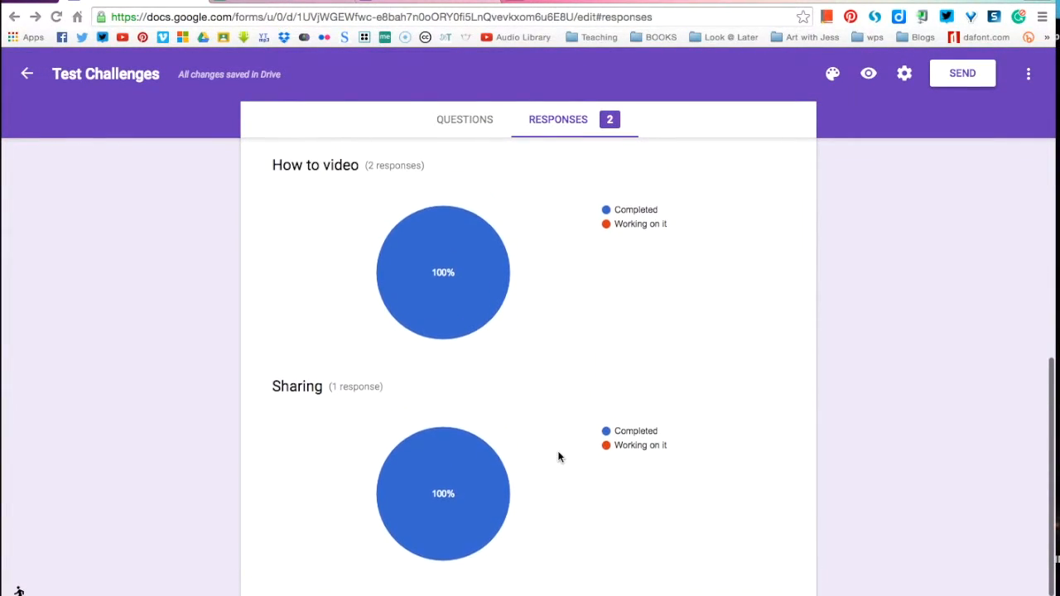
scroll(558, 456, "up", 4)
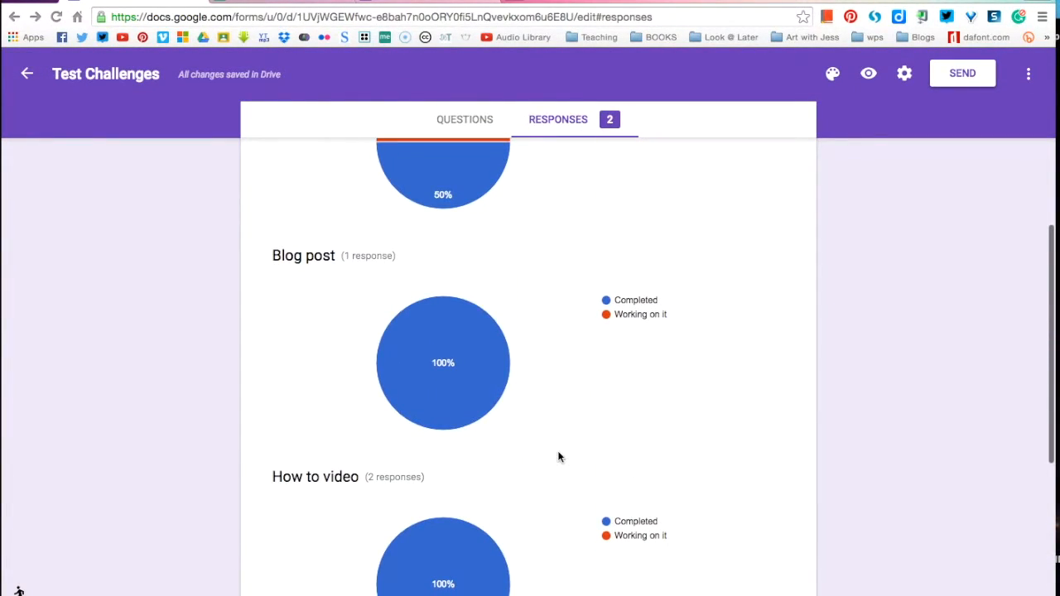
scroll(304, 373, "down", 4)
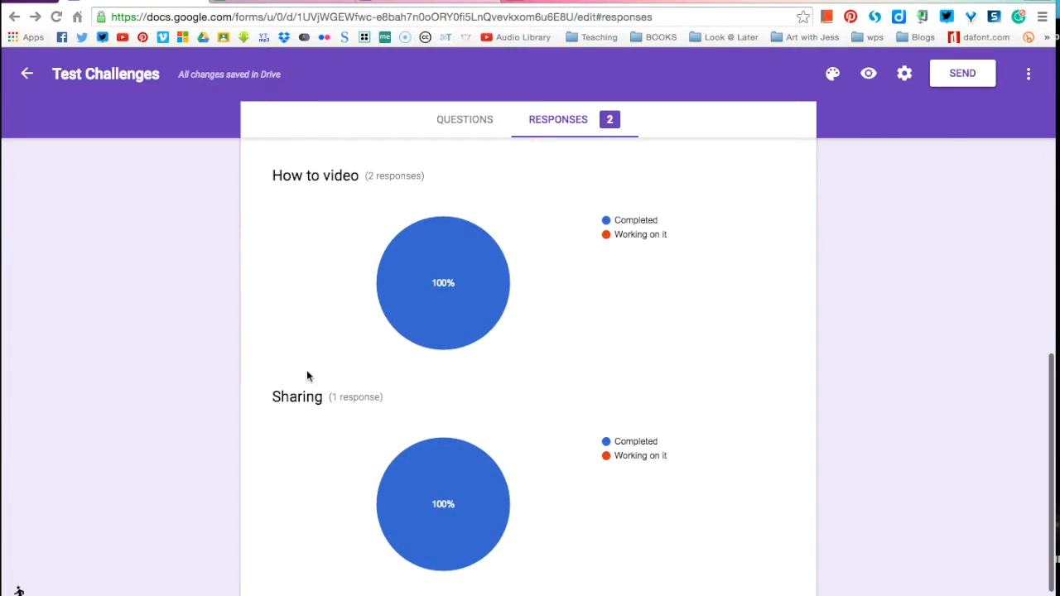
scroll(306, 355, "up", 12)
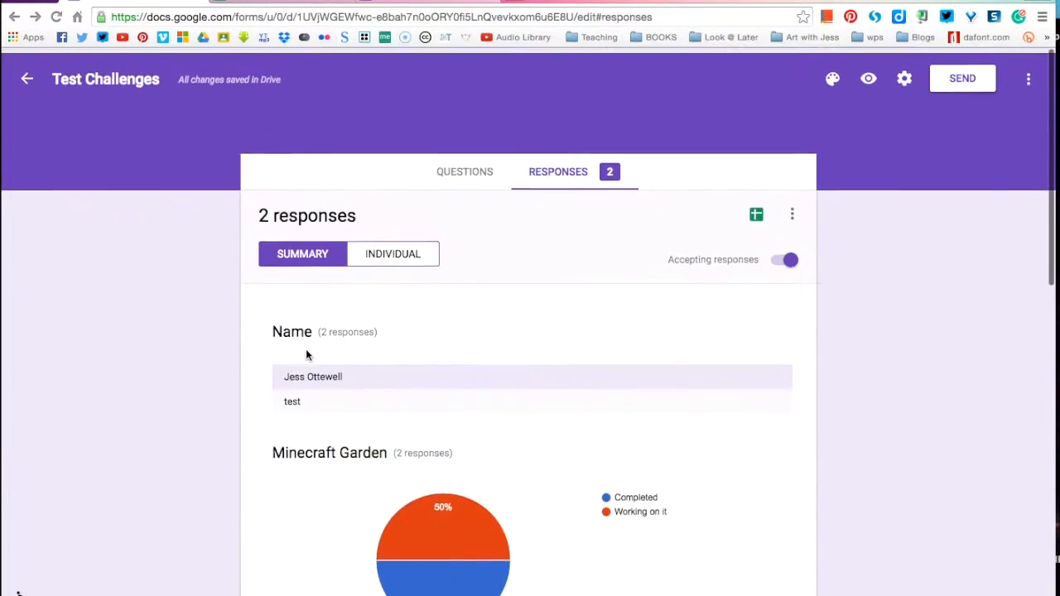
left_click(460, 168)
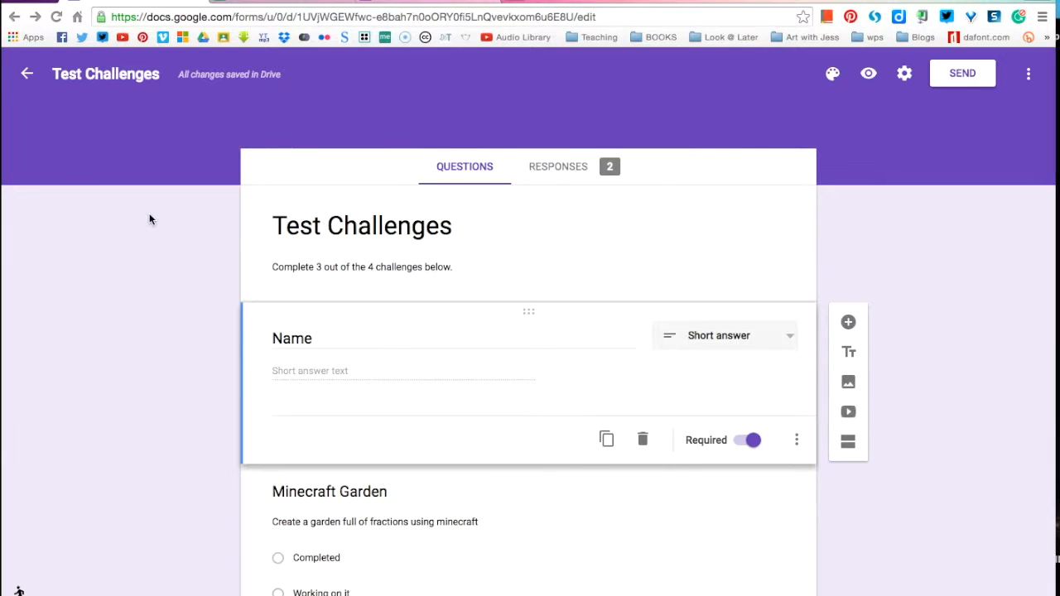
left_click(235, 2)
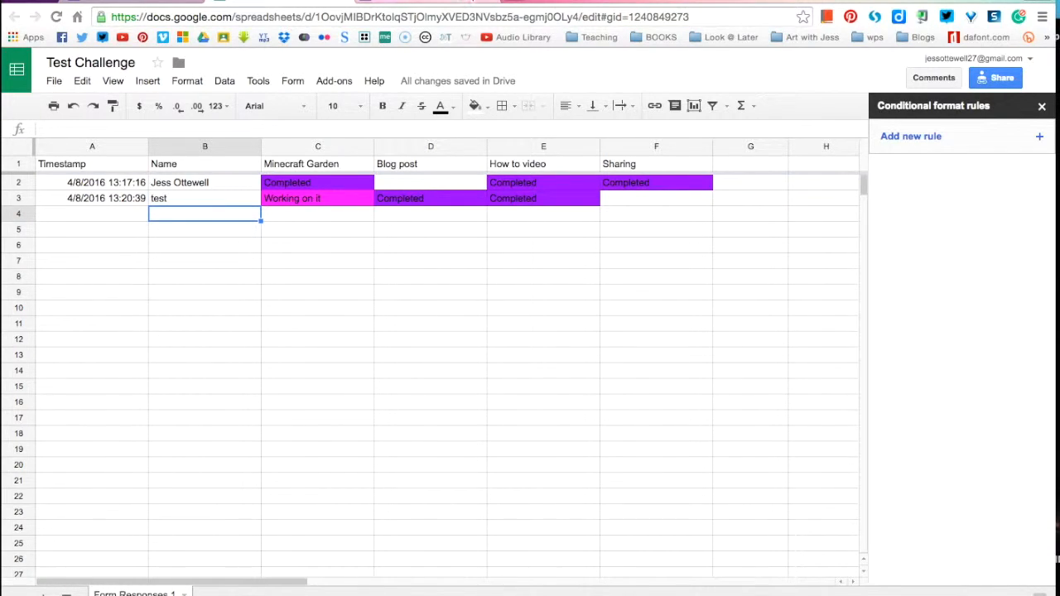
left_click(490, 2)
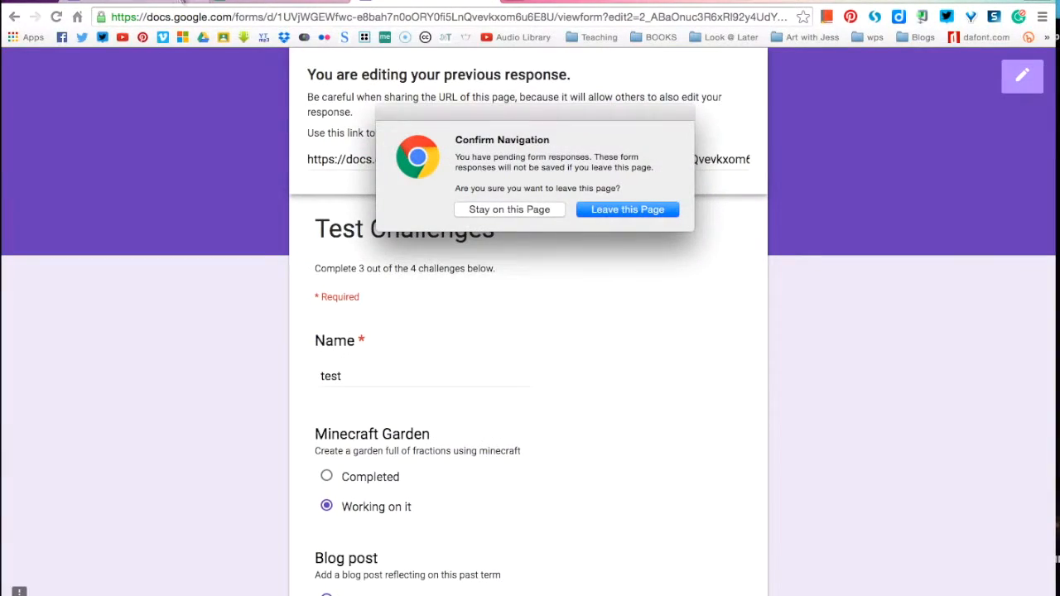
left_click(487, 212)
left_click(147, 6)
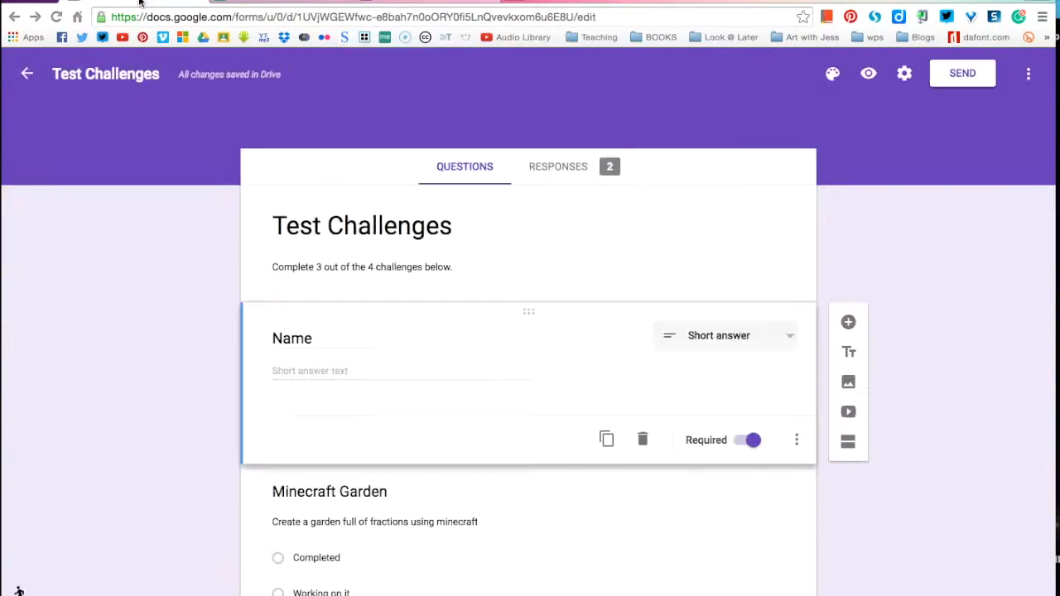